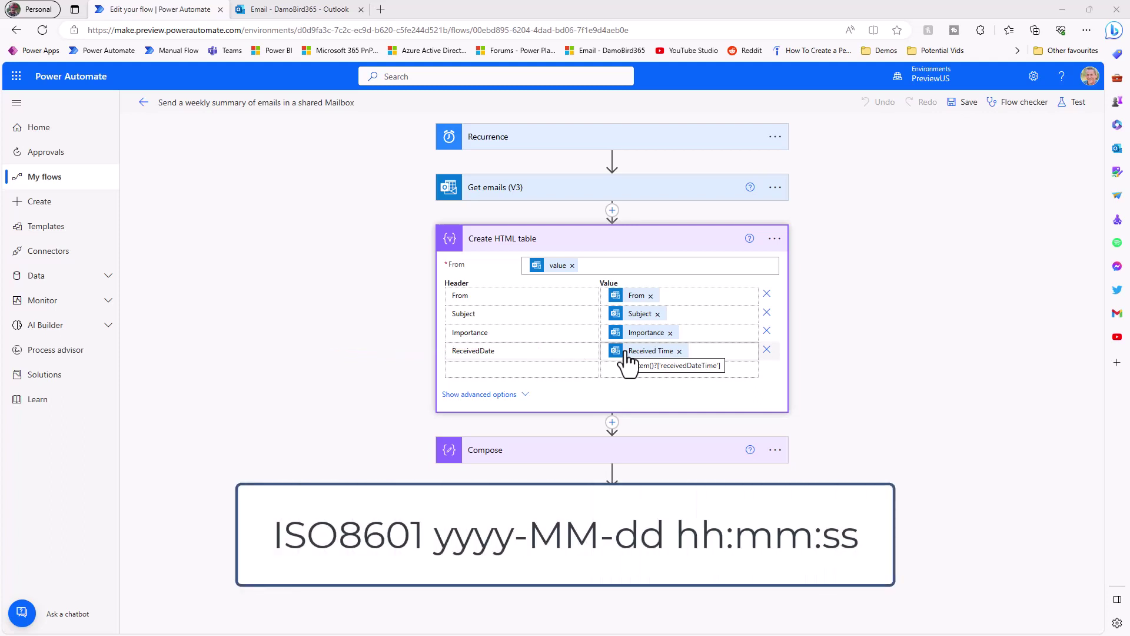
Step: Run a manual test of the flow to send the 'Weekly Alert - 5 Emails' message
left_click(1075, 103)
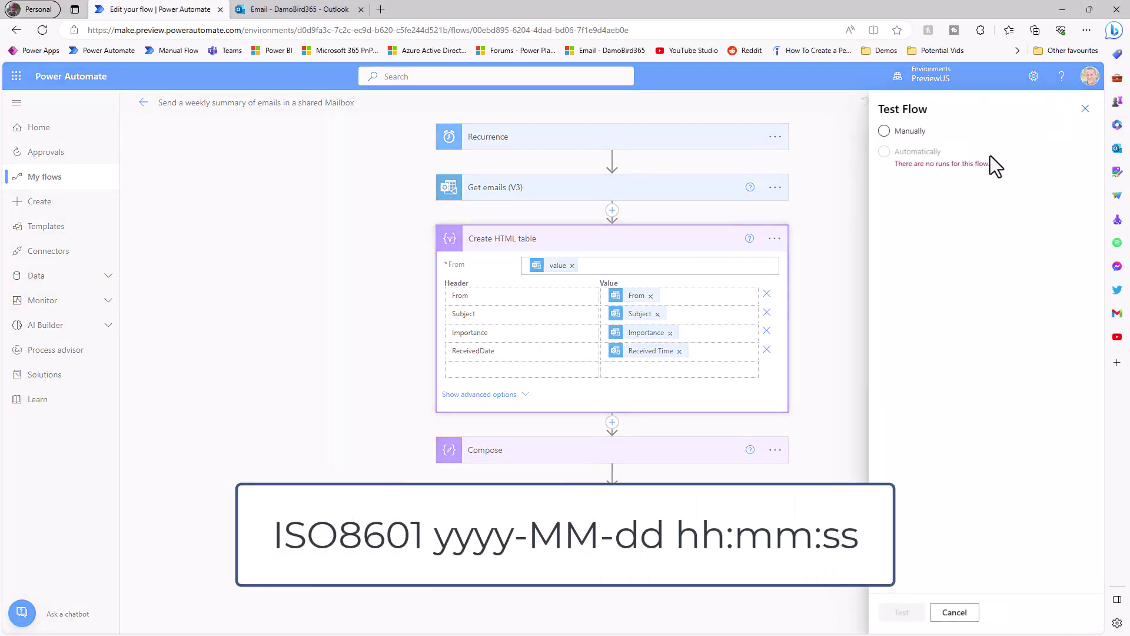
left_click(910, 131)
left_click(901, 613)
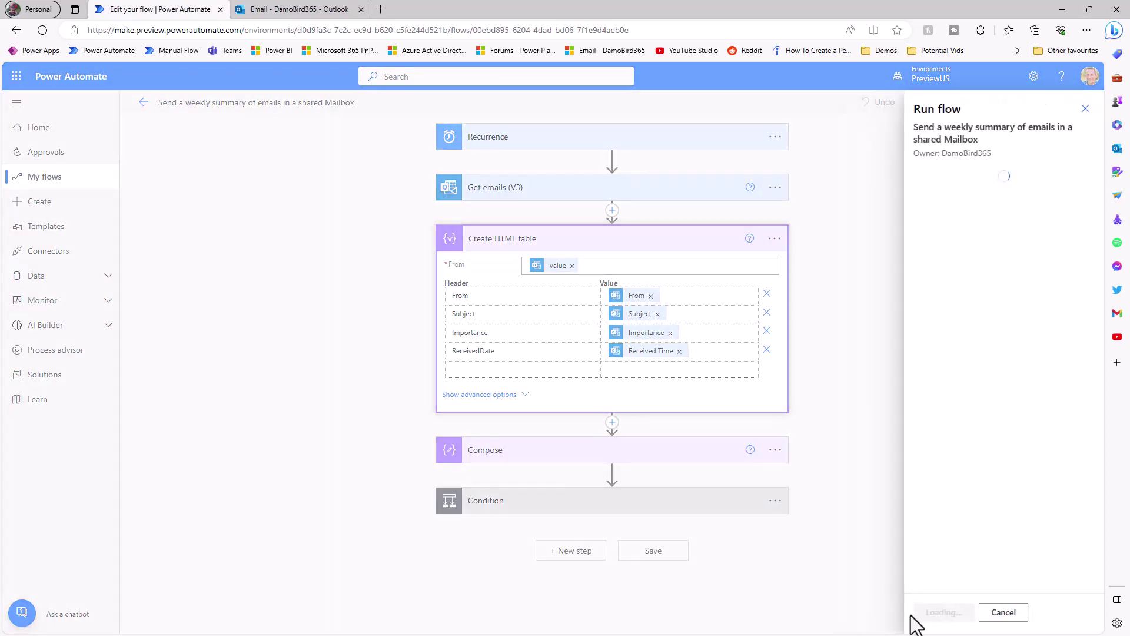
left_click(943, 612)
left_click(942, 612)
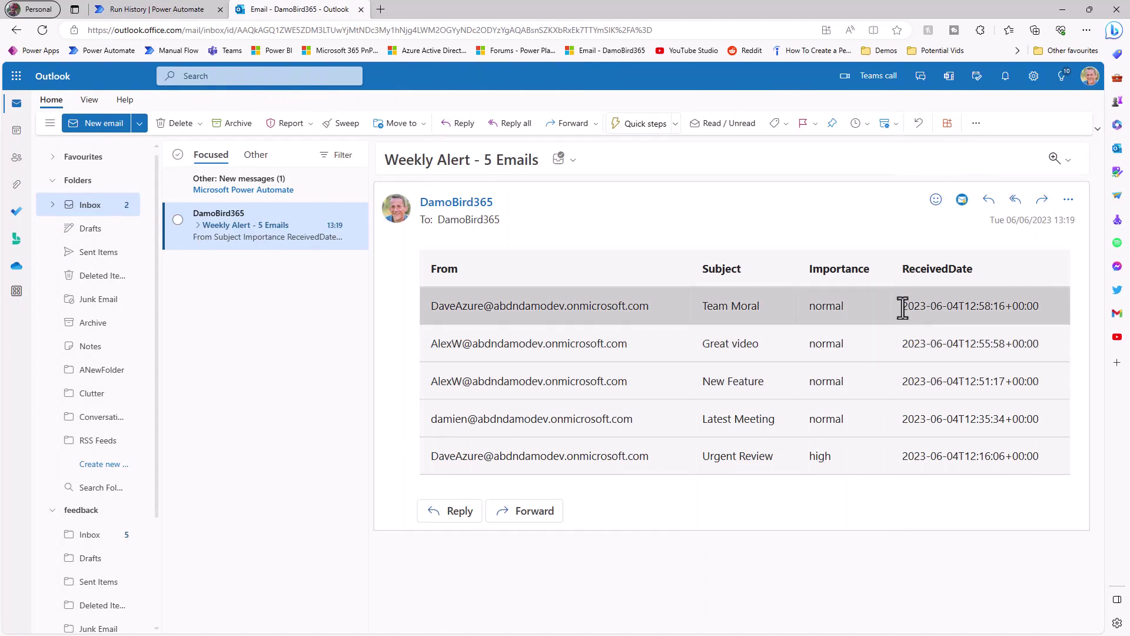
Step: Copy the Team Moral row's received date 2023-06-04T12:58:16+00:00 from the alert email
left_click_drag(905, 309, 1029, 316)
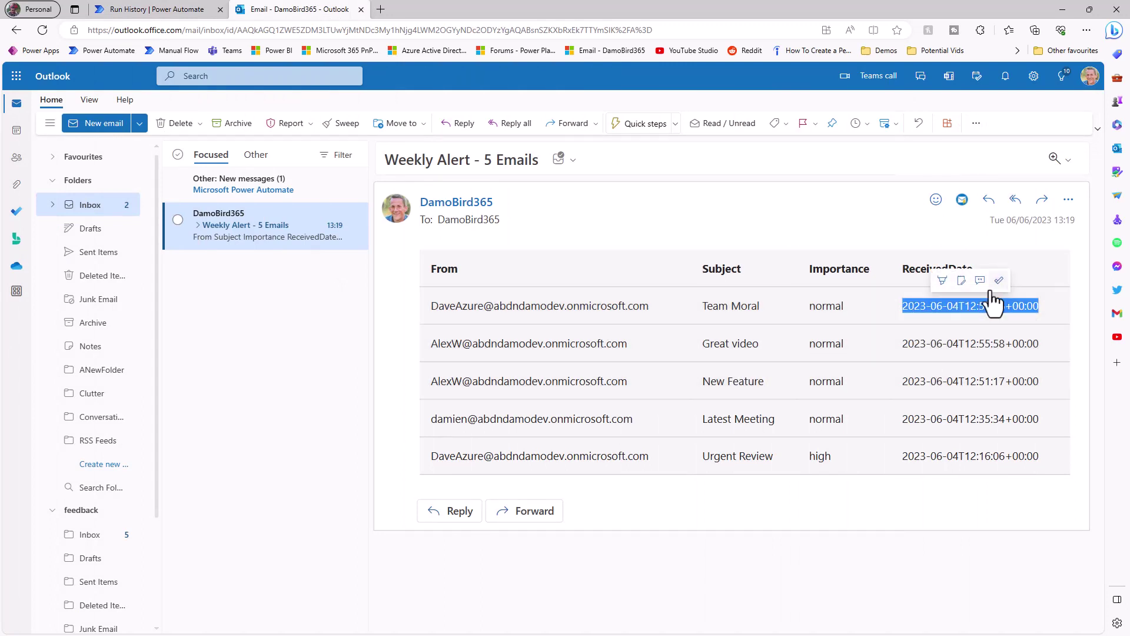
key("ctrl+c")
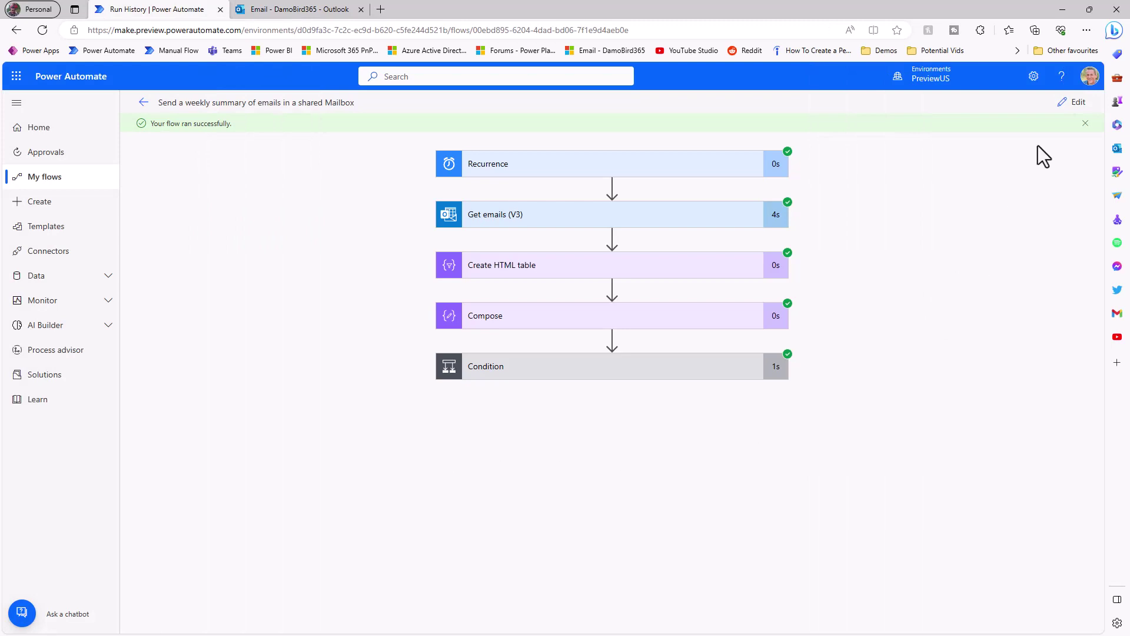
Step: Replace ReceivedDate's Received Time value with Format data by examples on Received Time
left_click(1073, 104)
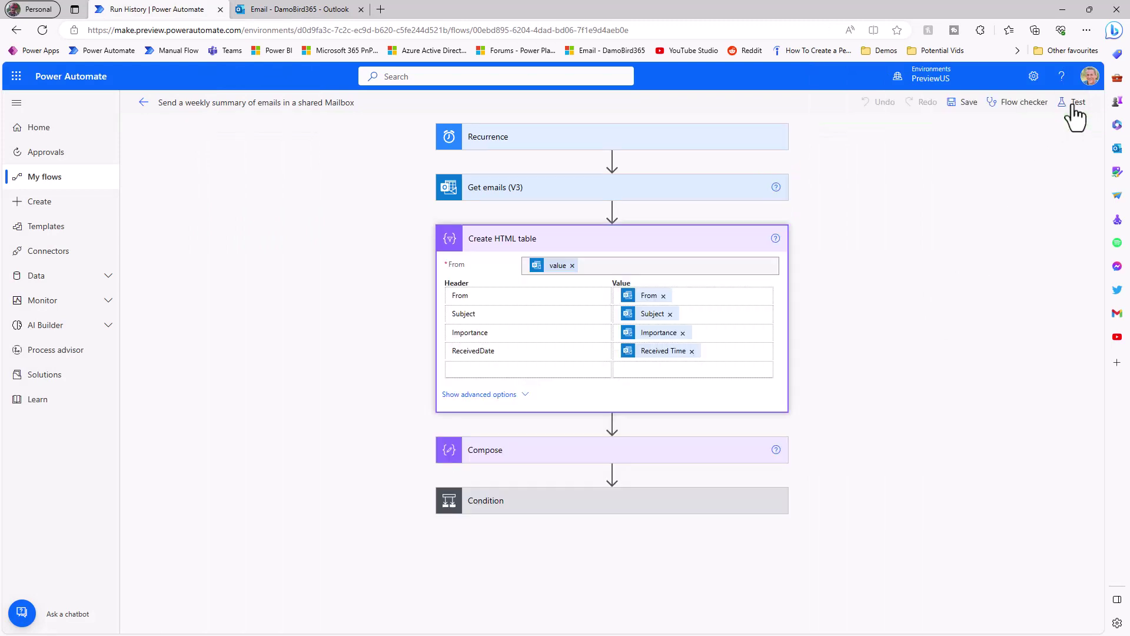
left_click(678, 351)
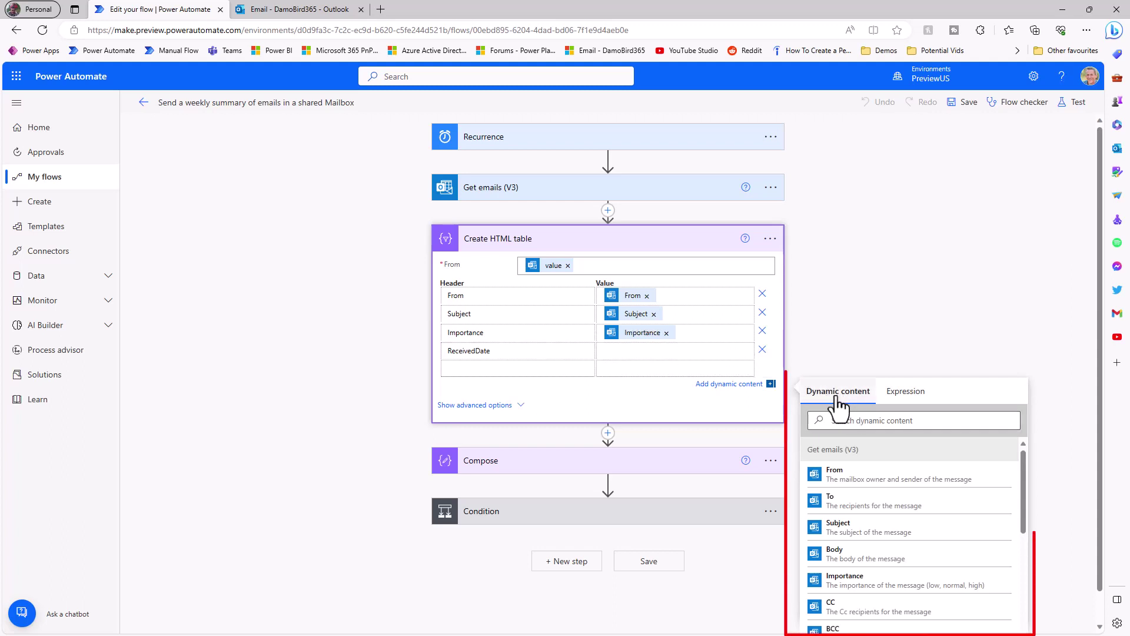
left_click(907, 392)
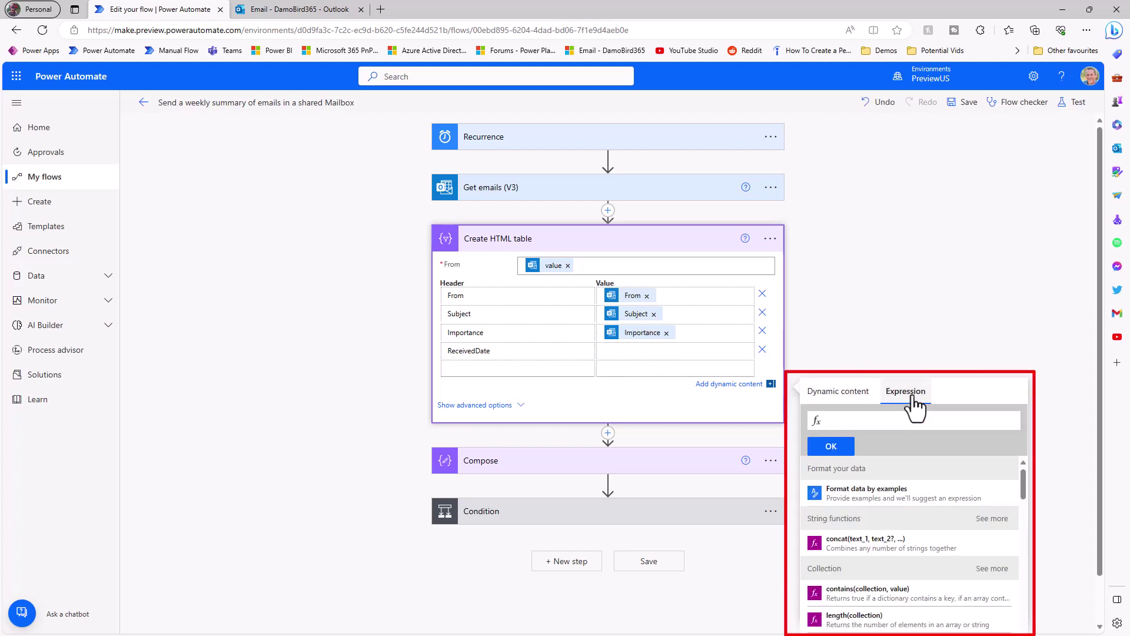
left_click(873, 499)
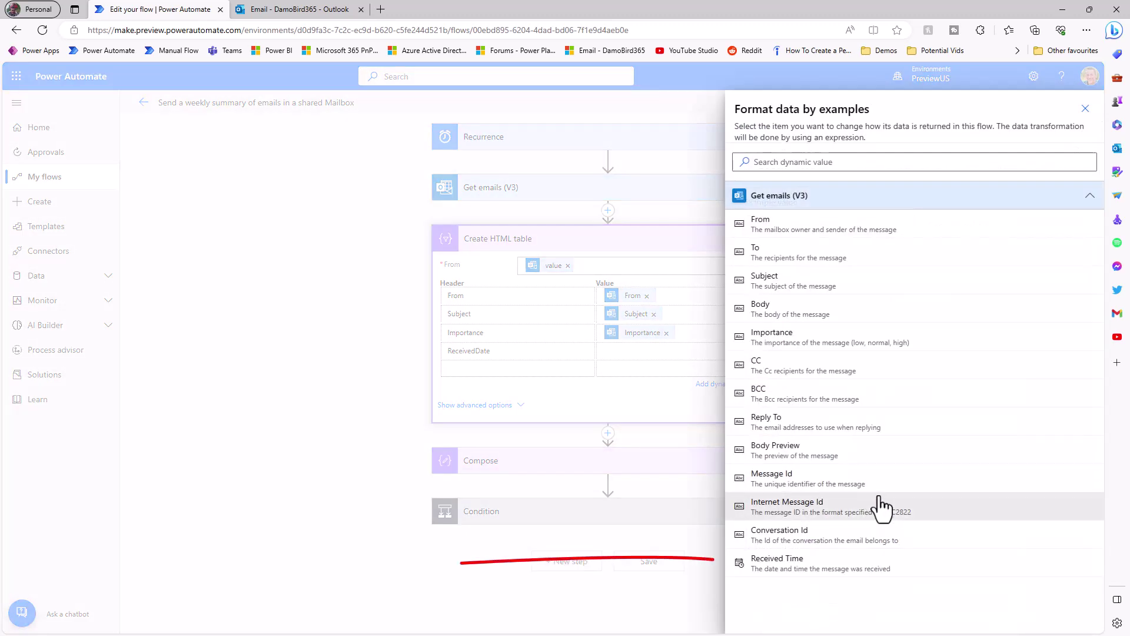
left_click(782, 566)
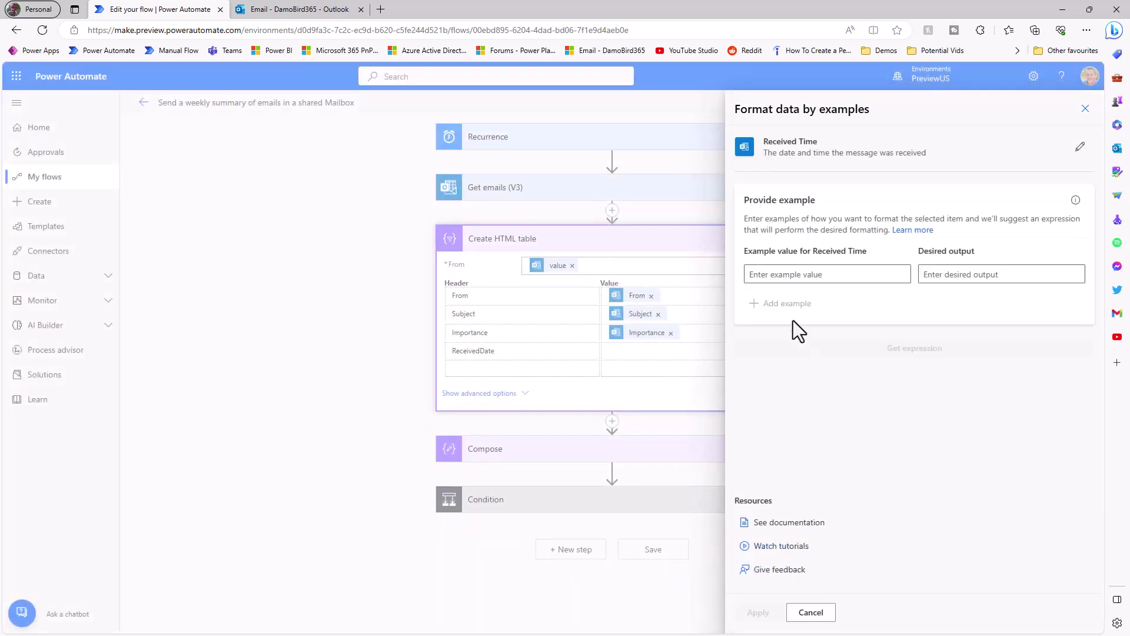
Step: Pair example input 2023-06-04T12:58:16+00:00 with desired output 04 June 2023 12:58
left_click(784, 273)
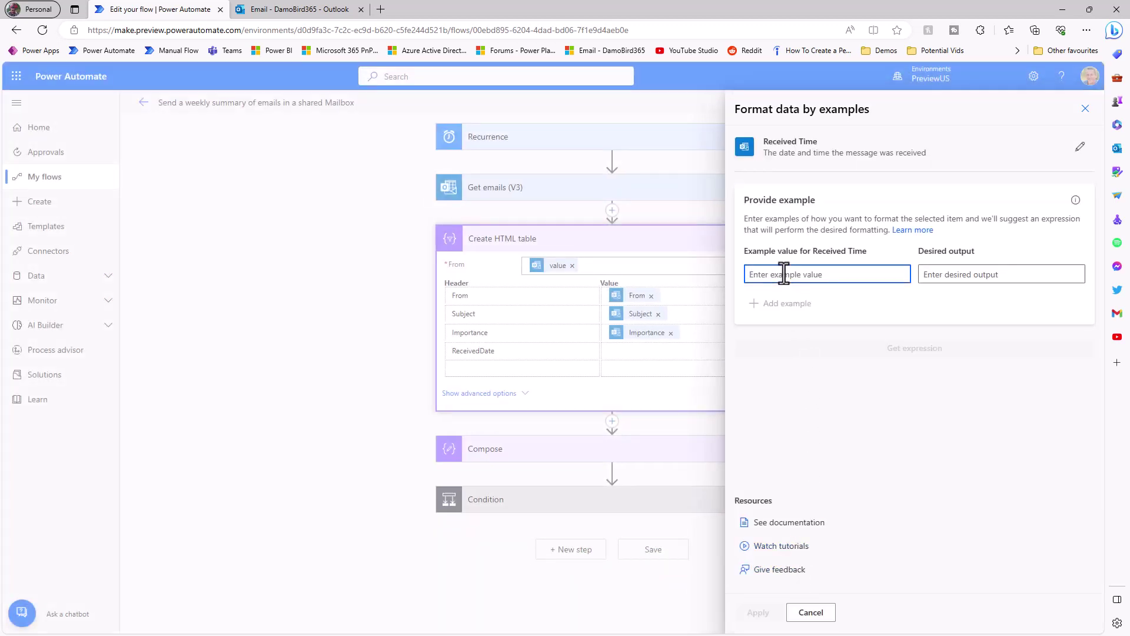
key("ctrl+v")
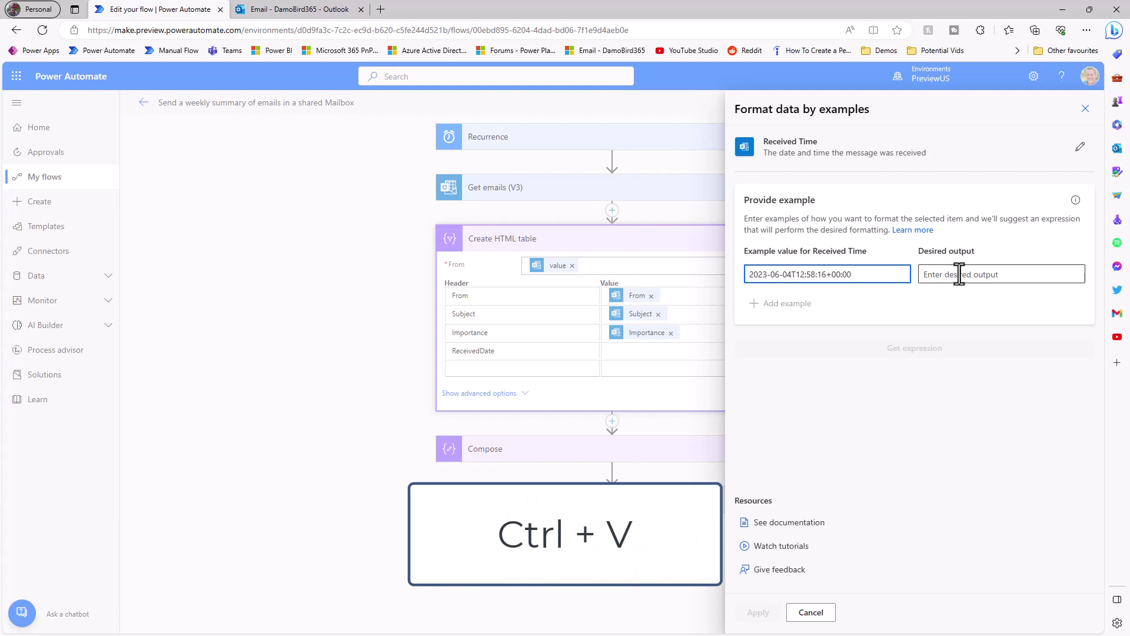
left_click(960, 274)
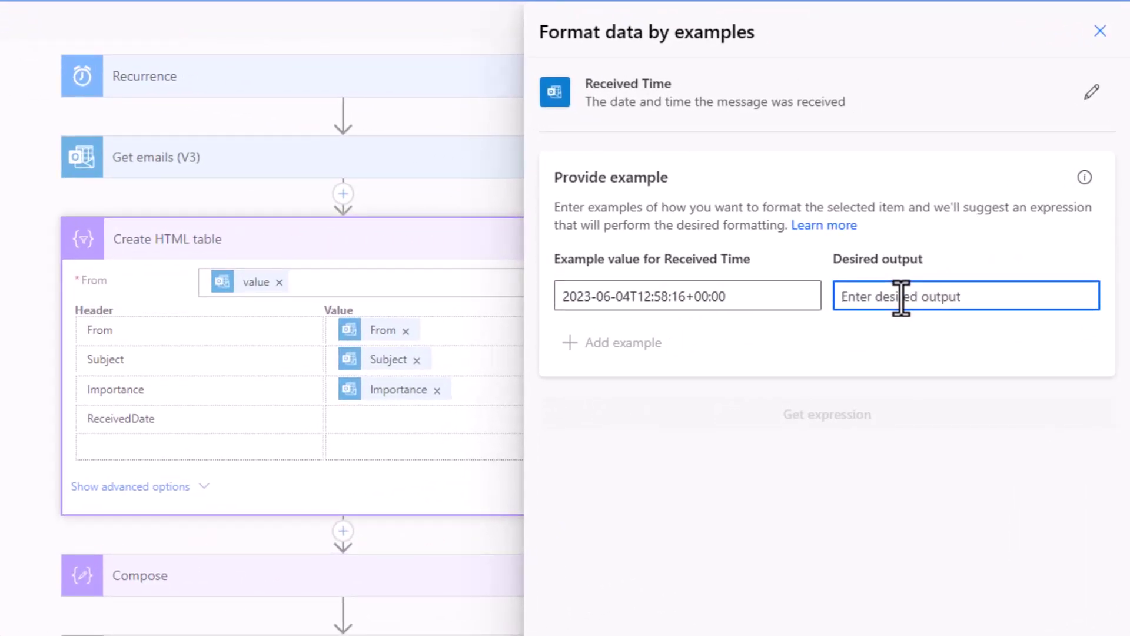
type("04 Ju")
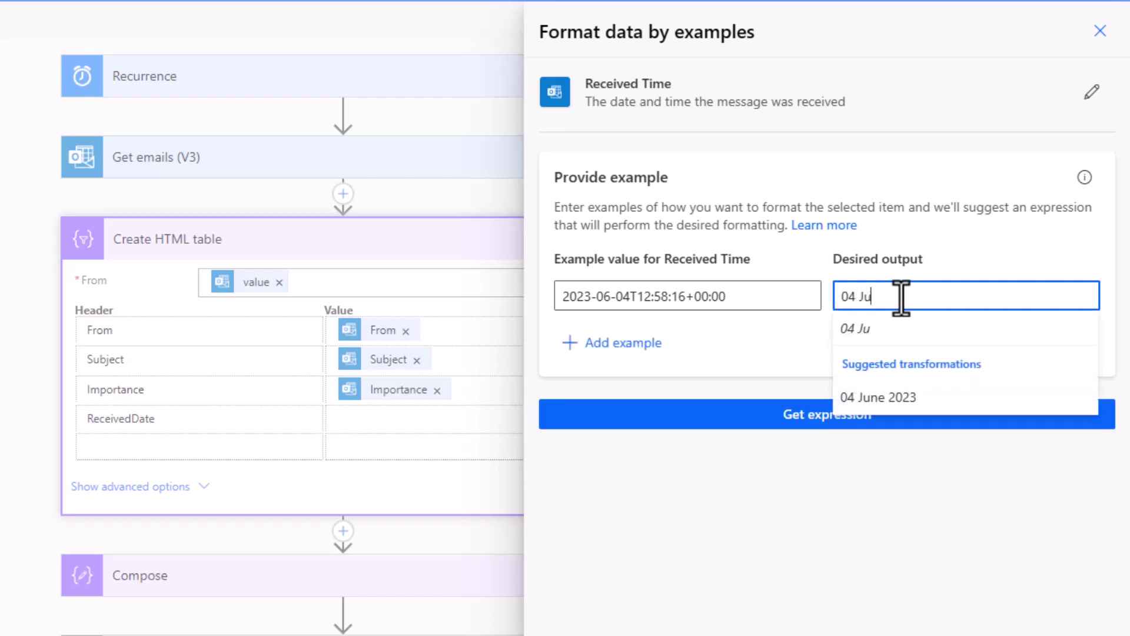
type("ne 2023 12:58")
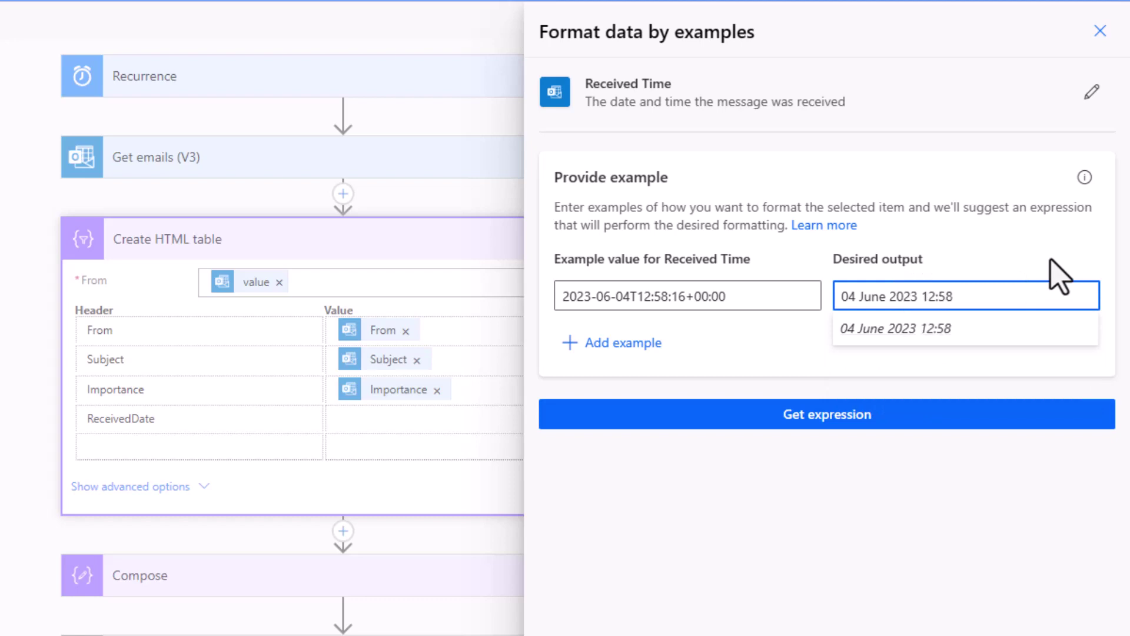
left_click(865, 415)
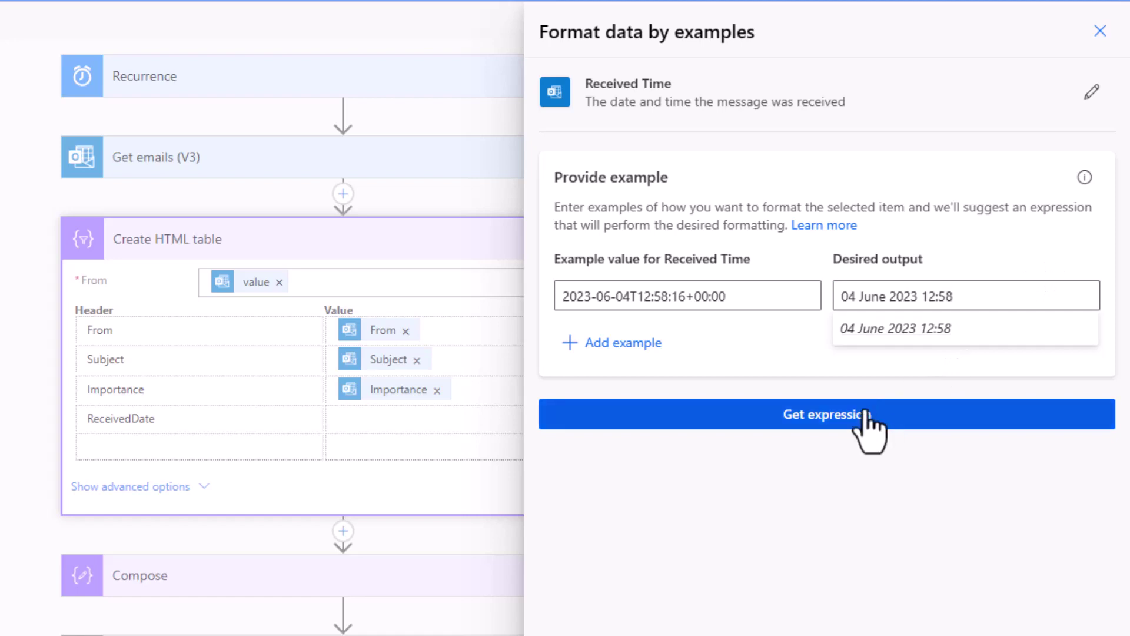
Step: Get the suggested formatDateTime expression, then select the Latest Meeting date 2023-06-04T12:35:34+00:00
left_click(865, 415)
scroll(871, 429, "down", 3)
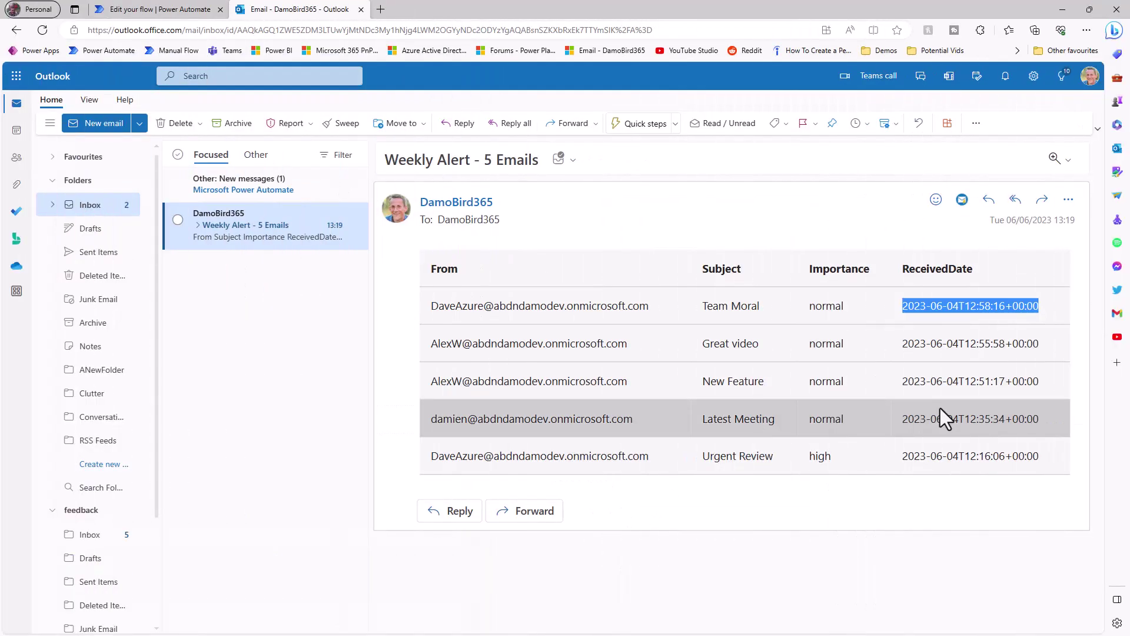
left_click_drag(903, 418, 1038, 421)
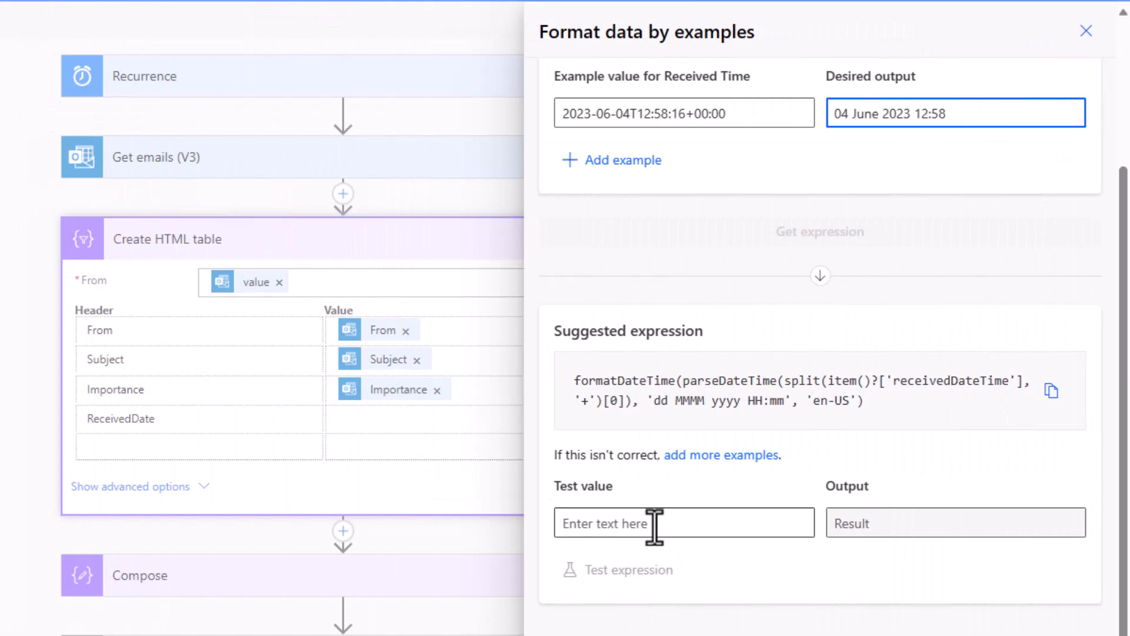
Step: Test the expression on 2023-06-04T12:35:34+00:00 and apply it to ReceivedDate
left_click(653, 524)
key("ctrl+v")
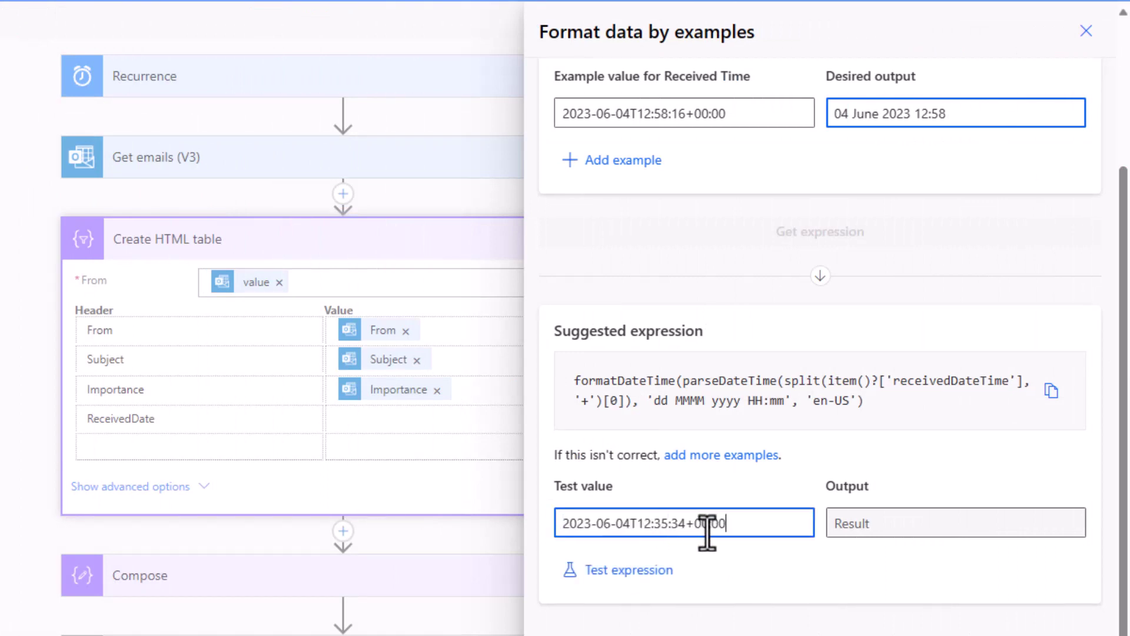
left_click(649, 570)
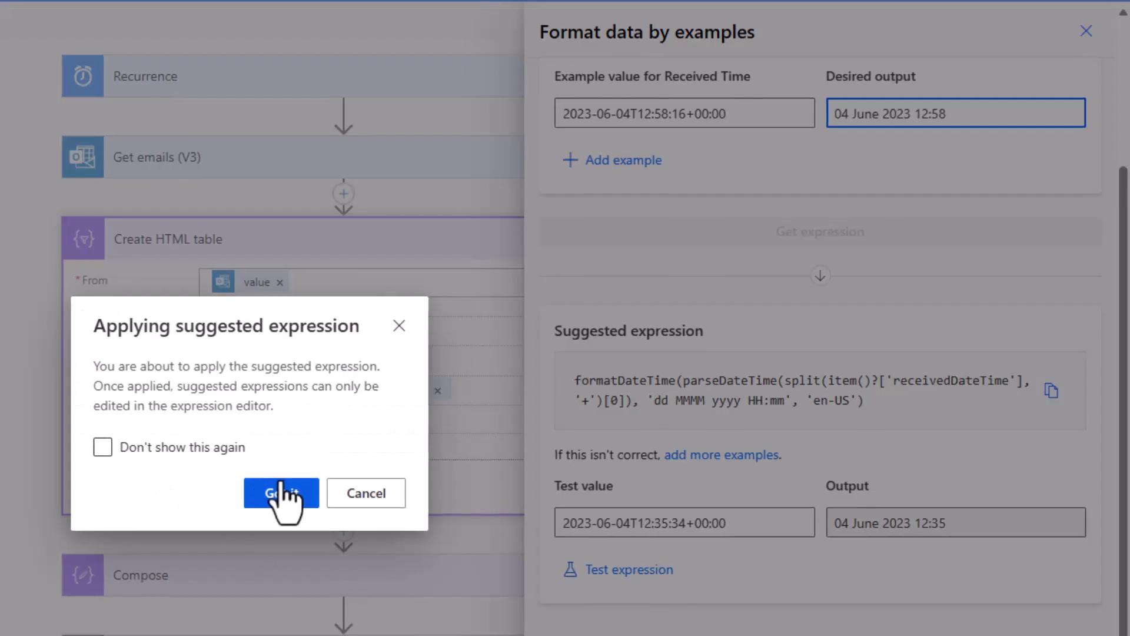
left_click(279, 492)
Step: Save and test-run the flow, then open the 13:21 Weekly Alert email to check the dates
left_click(1077, 67)
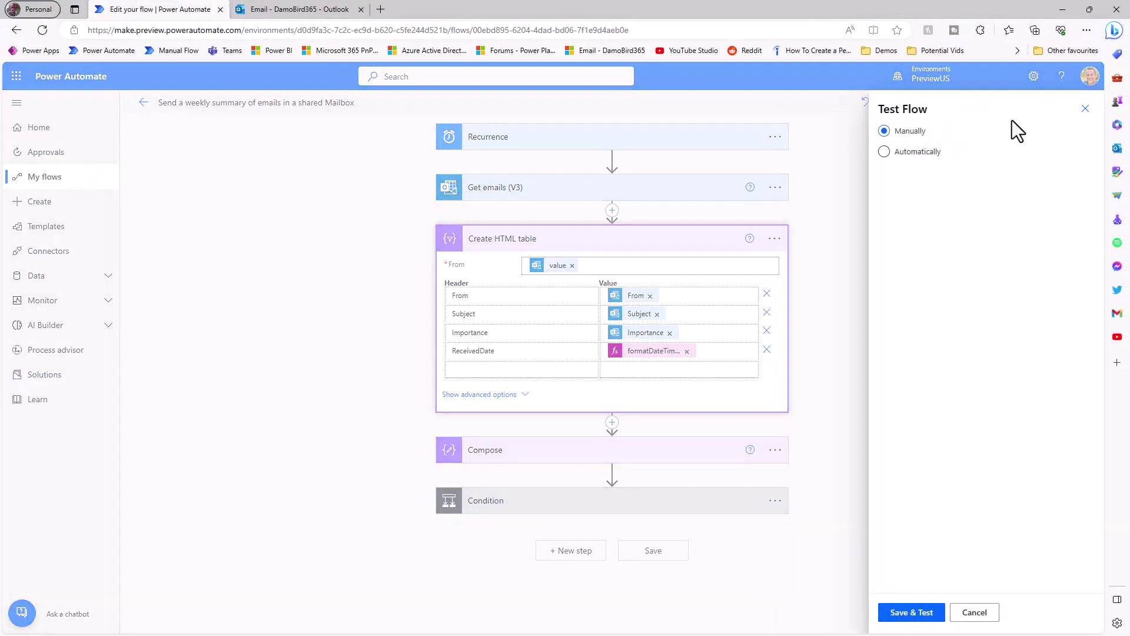
left_click(911, 612)
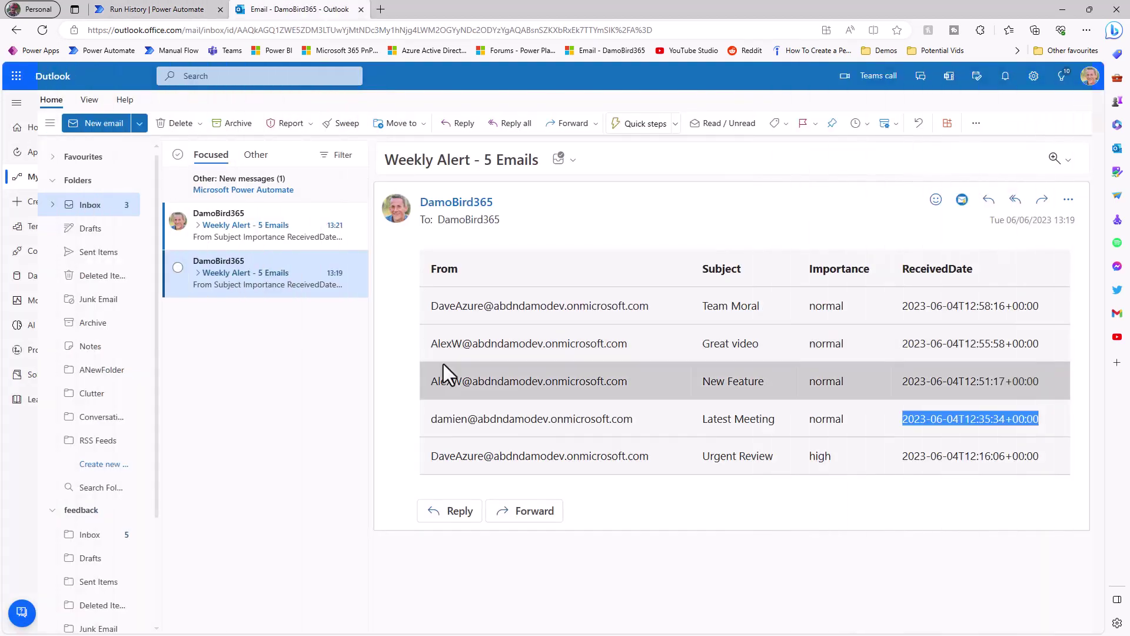
left_click(231, 237)
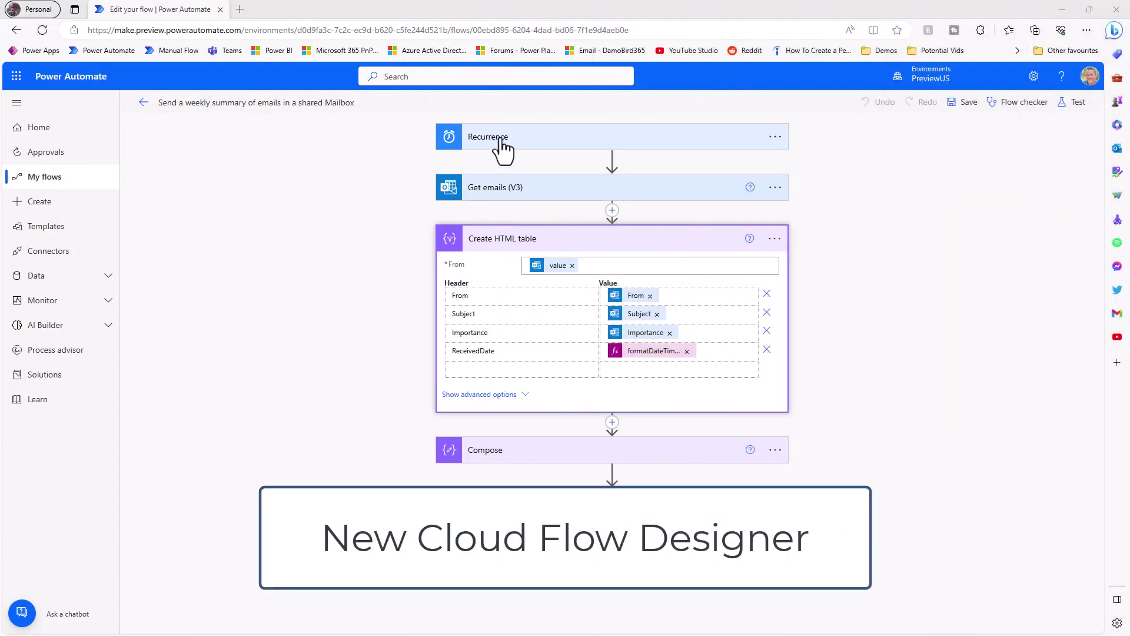
Step: Expand the Recurrence and Condition cards, then go back to the flow details page
left_click(527, 154)
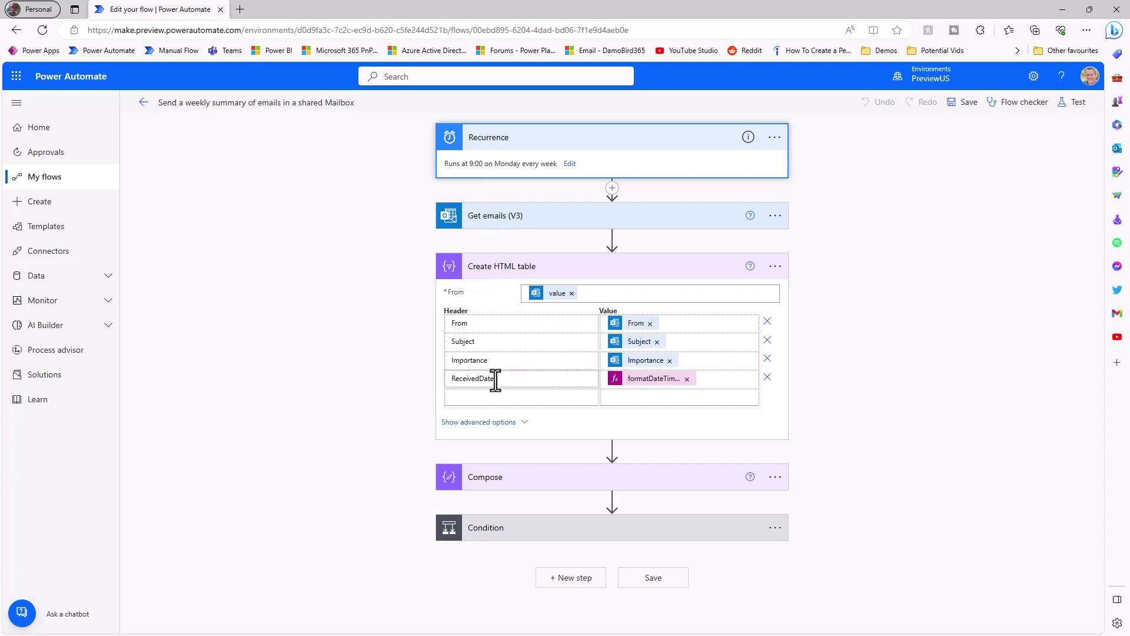
left_click(533, 529)
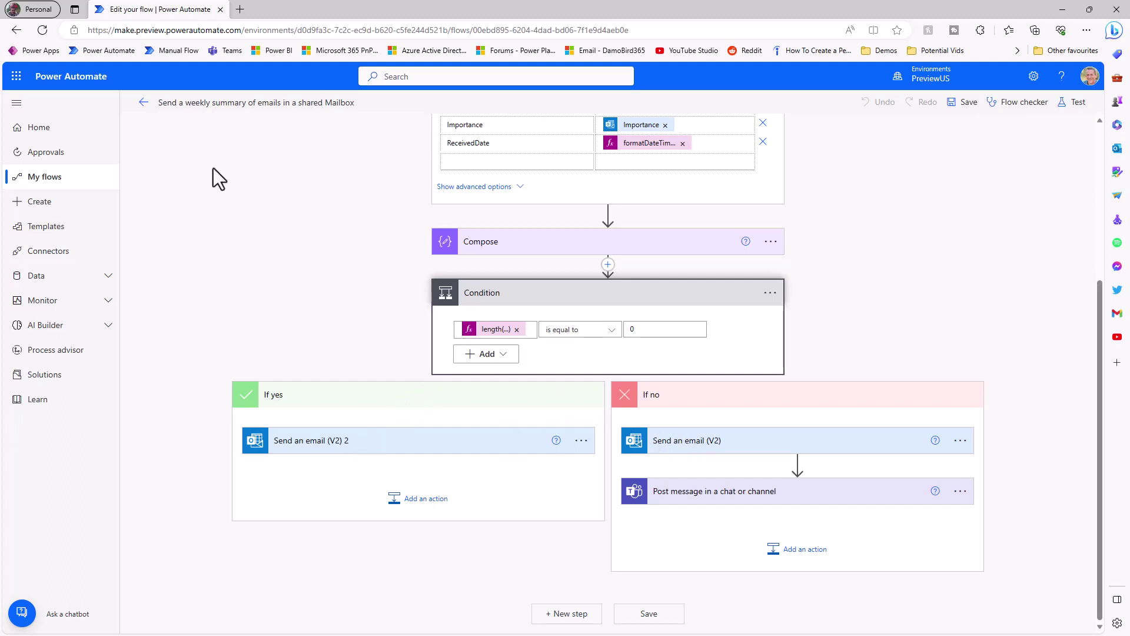
left_click(143, 101)
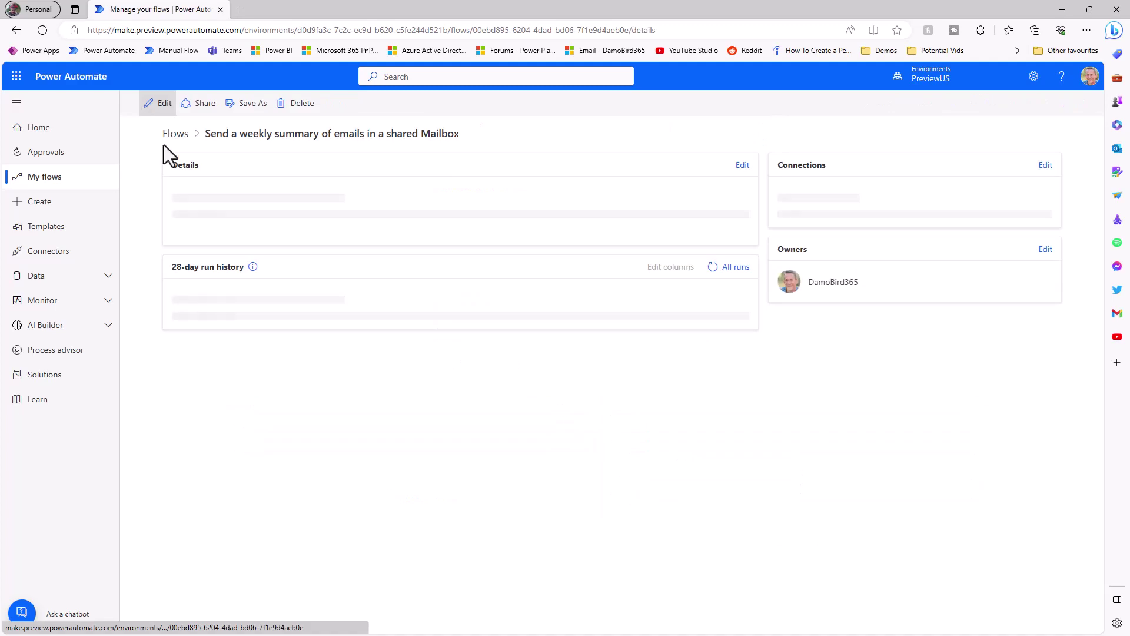
Step: Open the flow with Try AI-powered editing (preview) from the Edit menu
left_click(159, 104)
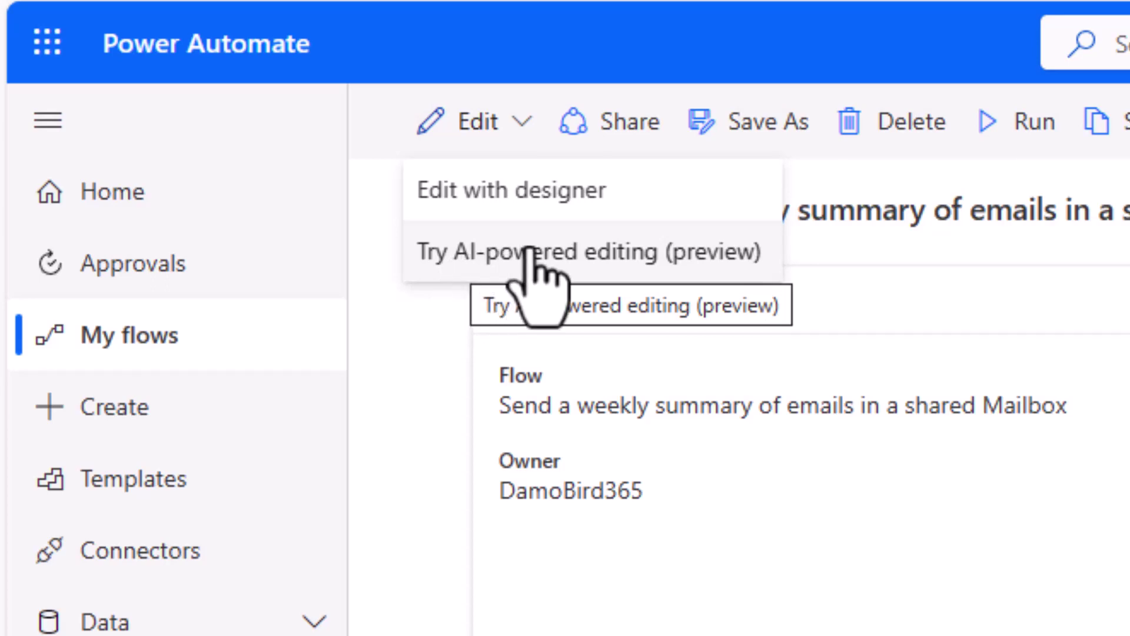
left_click(512, 252)
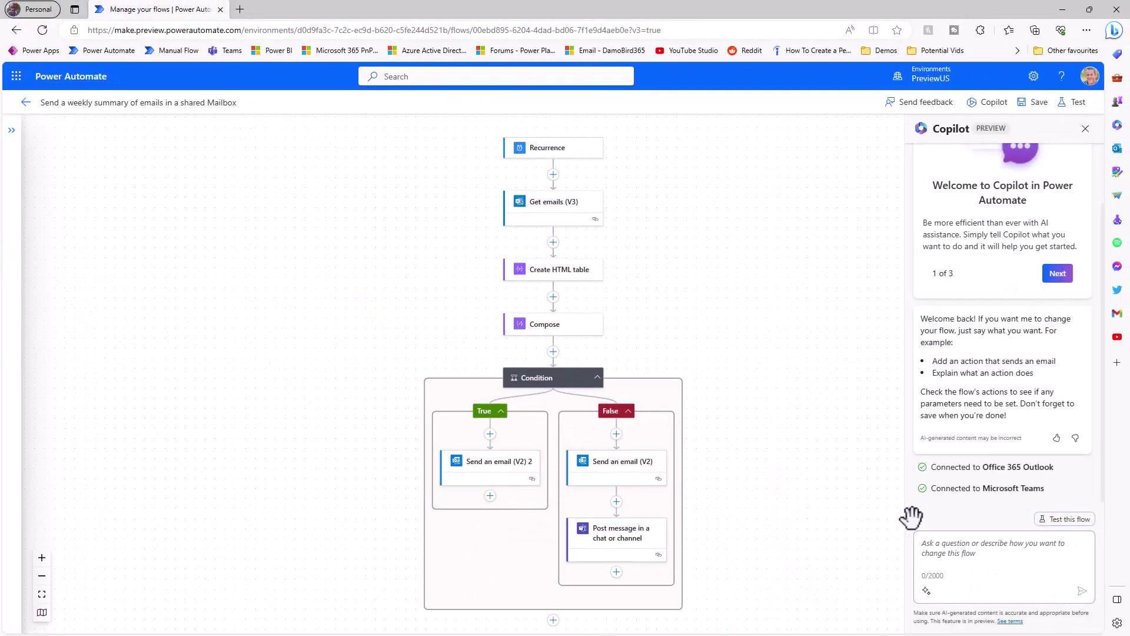
Step: Ask Copilot "describe my flow" for a step-by-step explanation
left_click(966, 555)
type("describe")
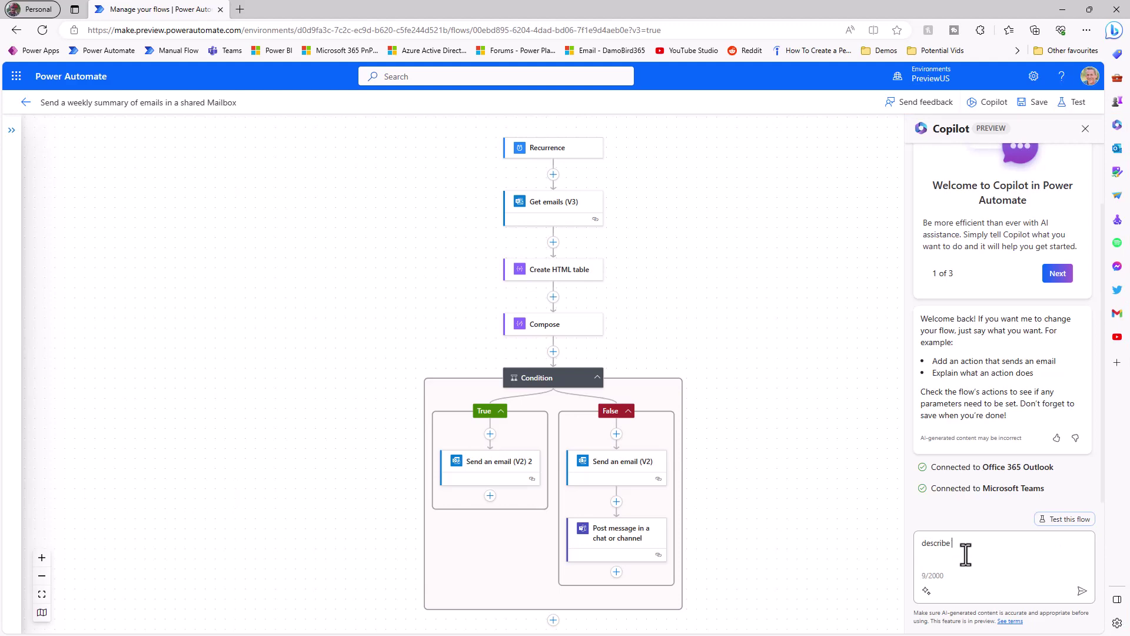
type(" my flow")
key("Return")
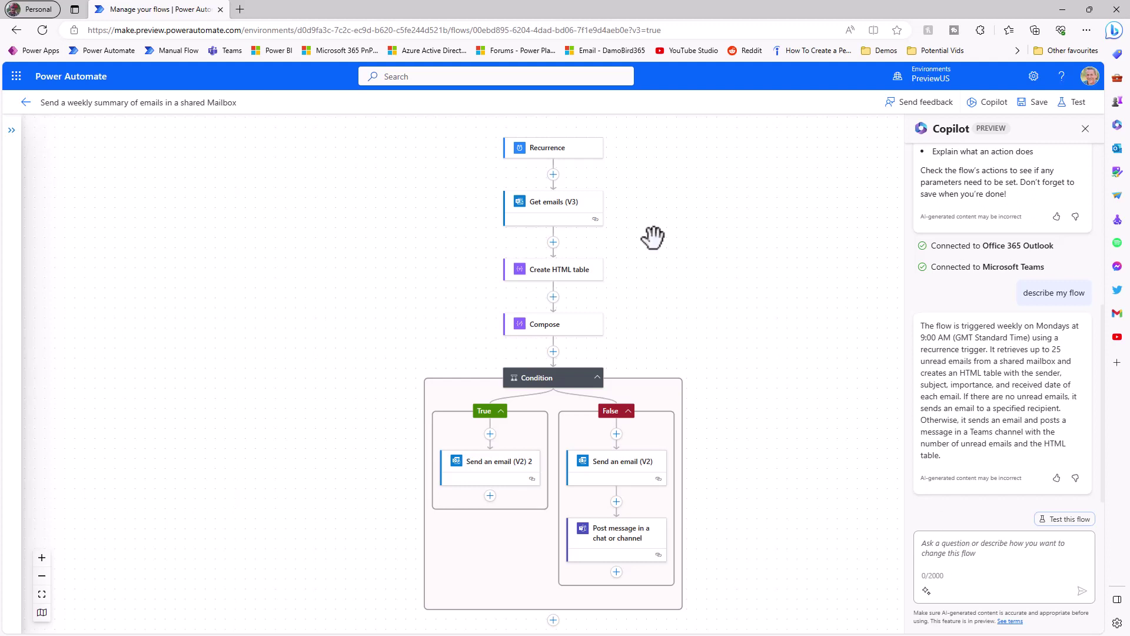
Step: Inspect Get emails (V3), then Create HTML table's run-after, secure input/output and tracked-property settings
left_click(545, 209)
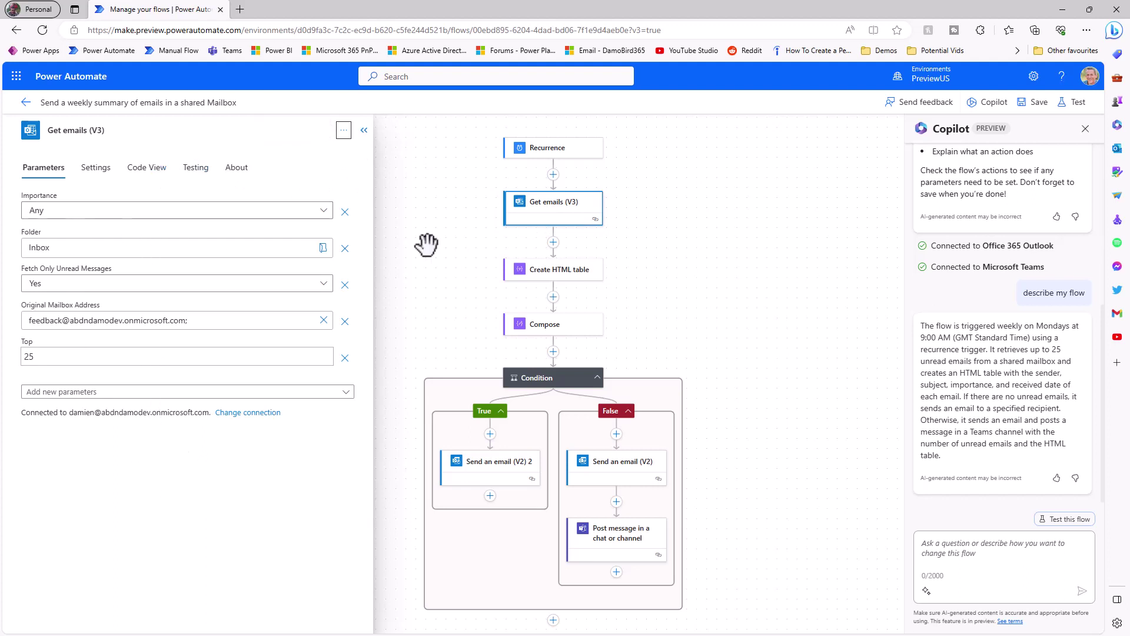
left_click(557, 284)
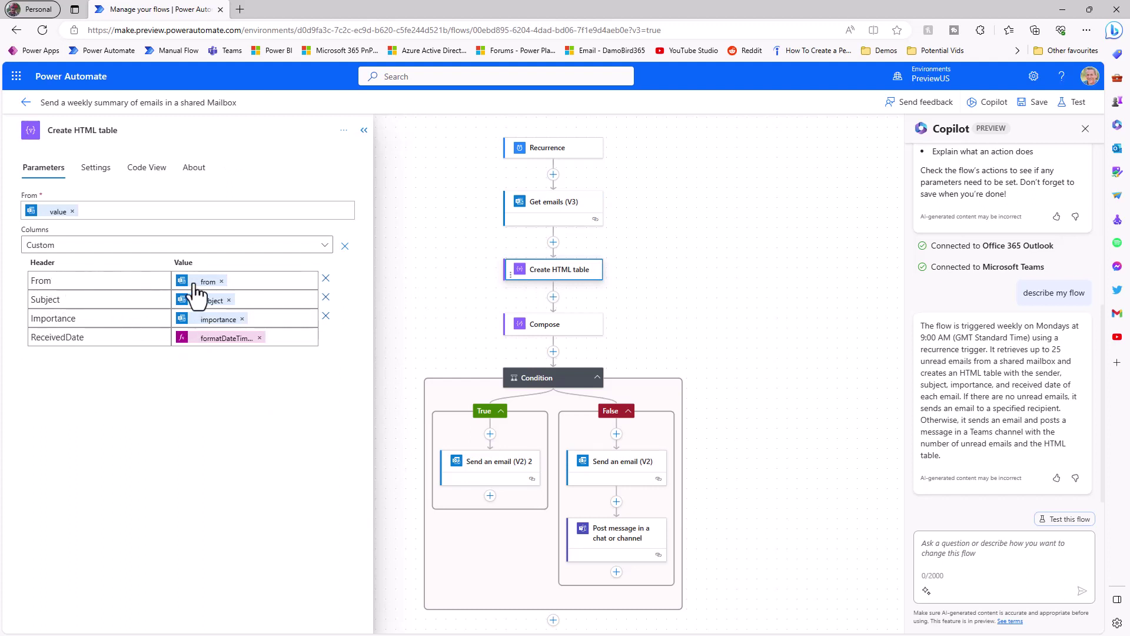
left_click(93, 169)
left_click(34, 198)
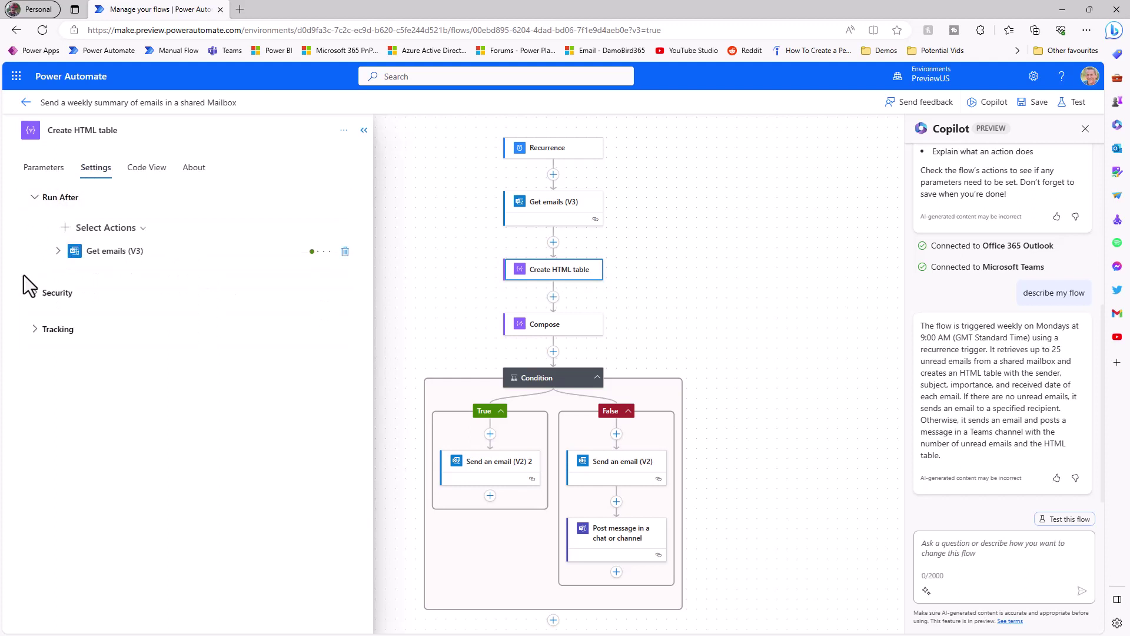
left_click(34, 292)
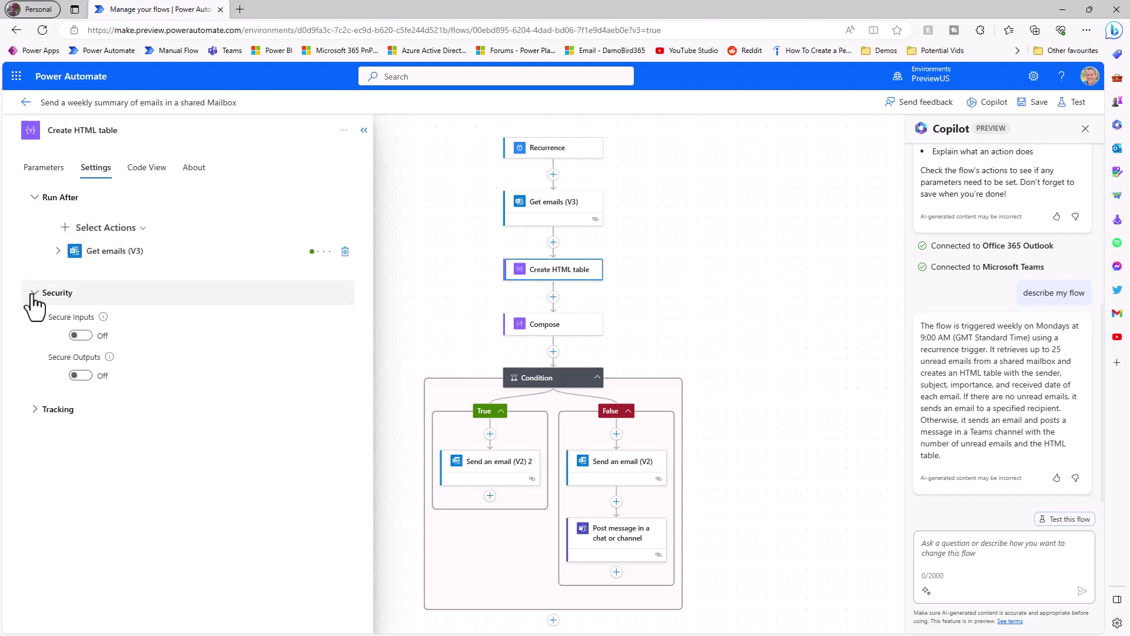
left_click(29, 412)
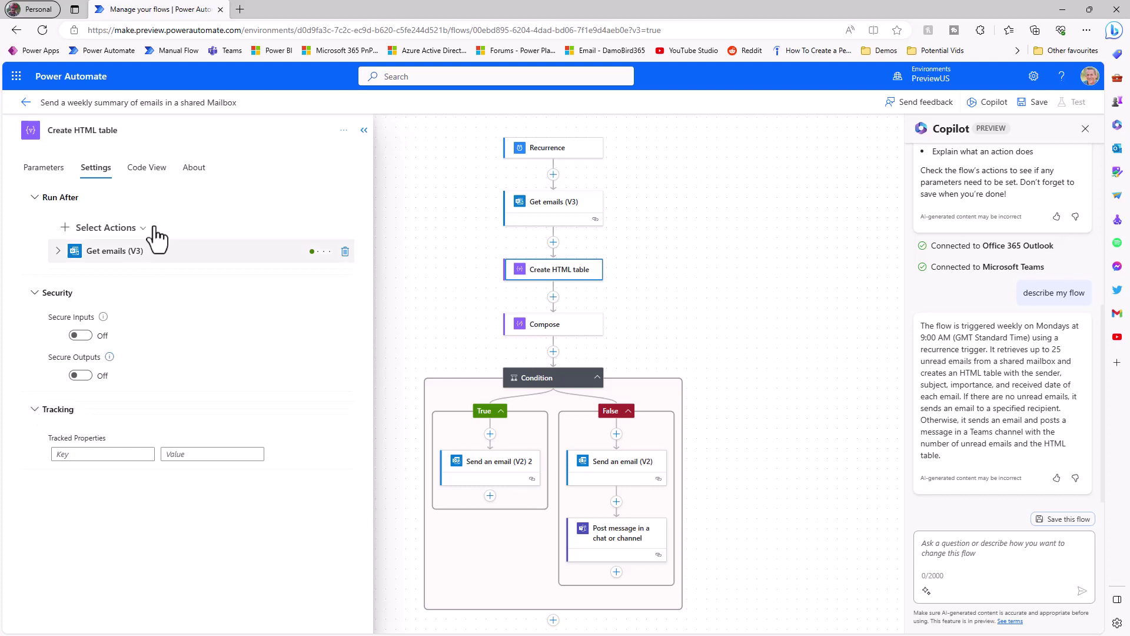
Step: View Create HTML table's JSON code and About details, then return to its columns
left_click(148, 171)
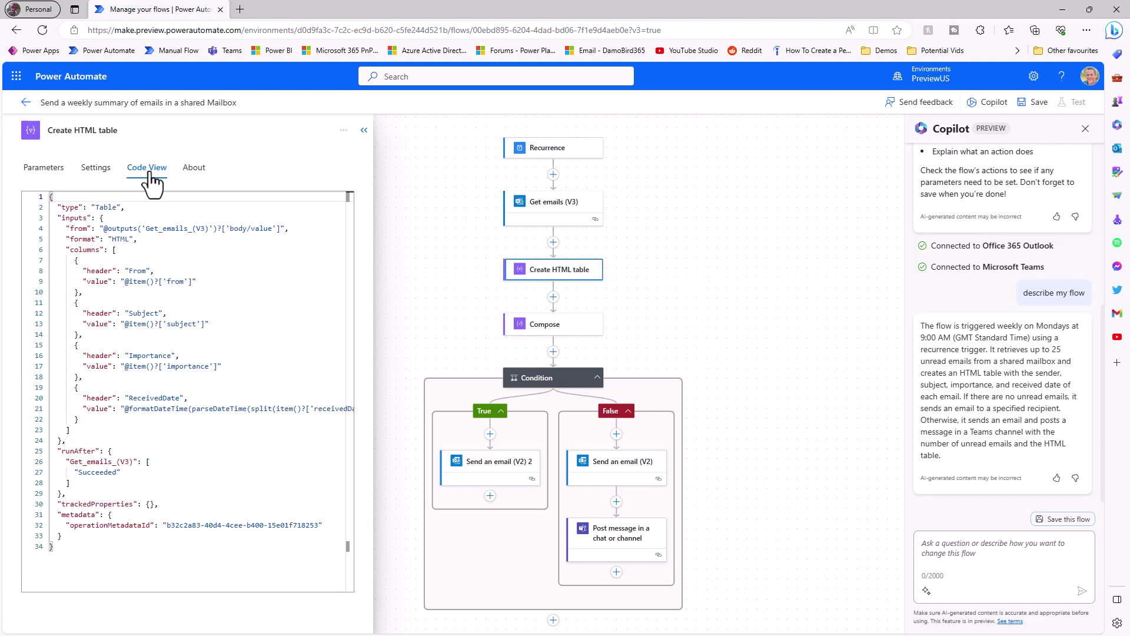
left_click(190, 171)
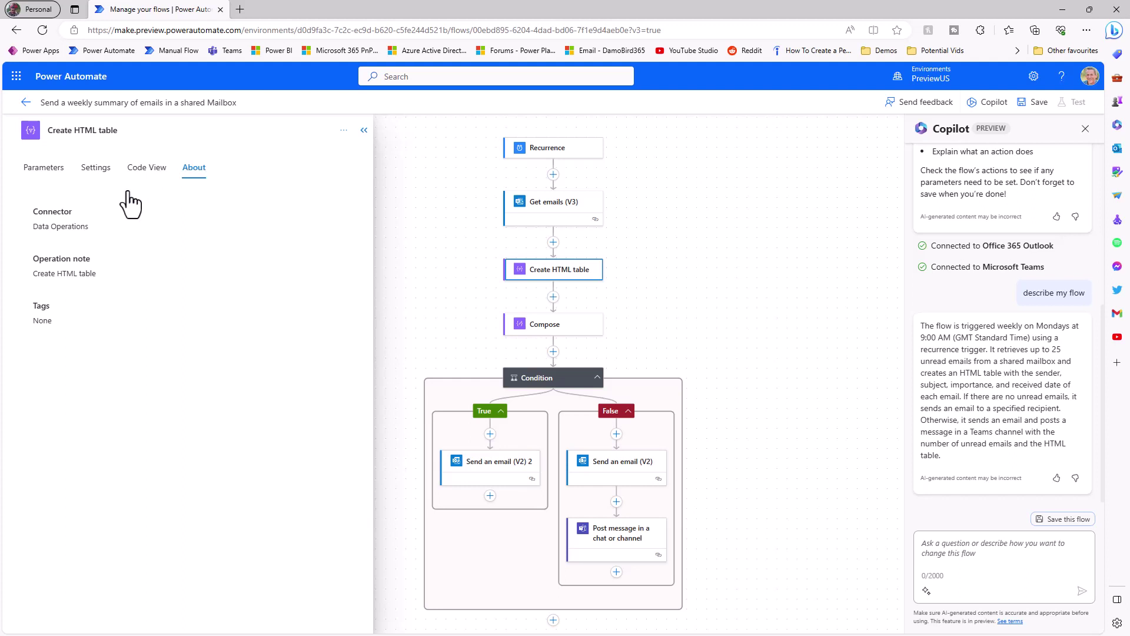
left_click(44, 168)
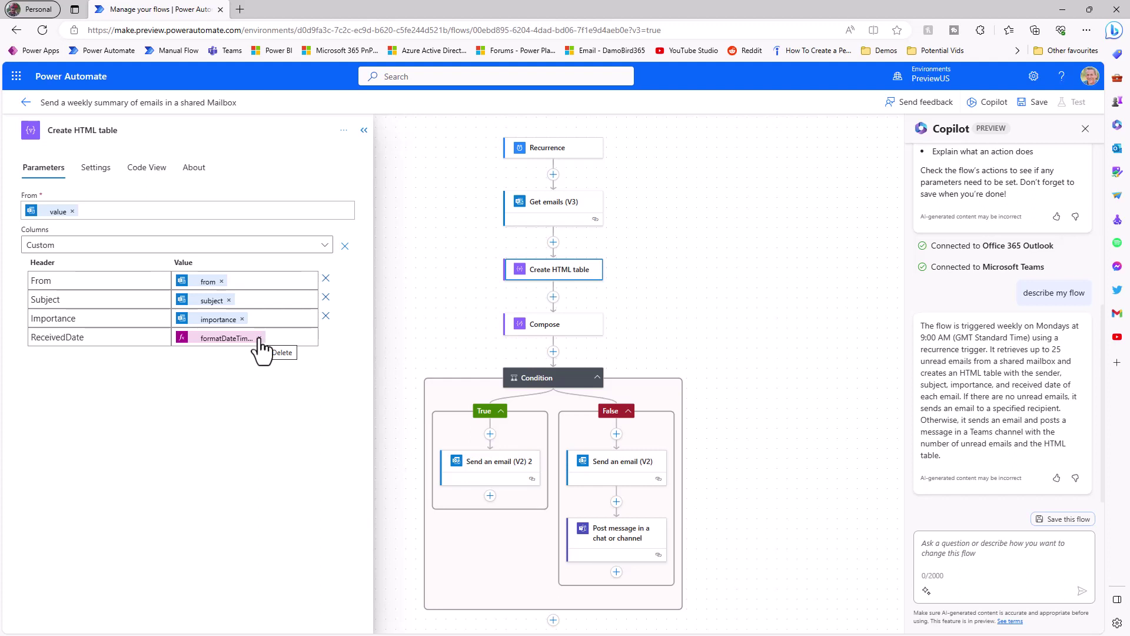
Step: Open the ReceivedDate formatDateTime expression in an enlarged editor showing the Get emails dynamic content
left_click(207, 346)
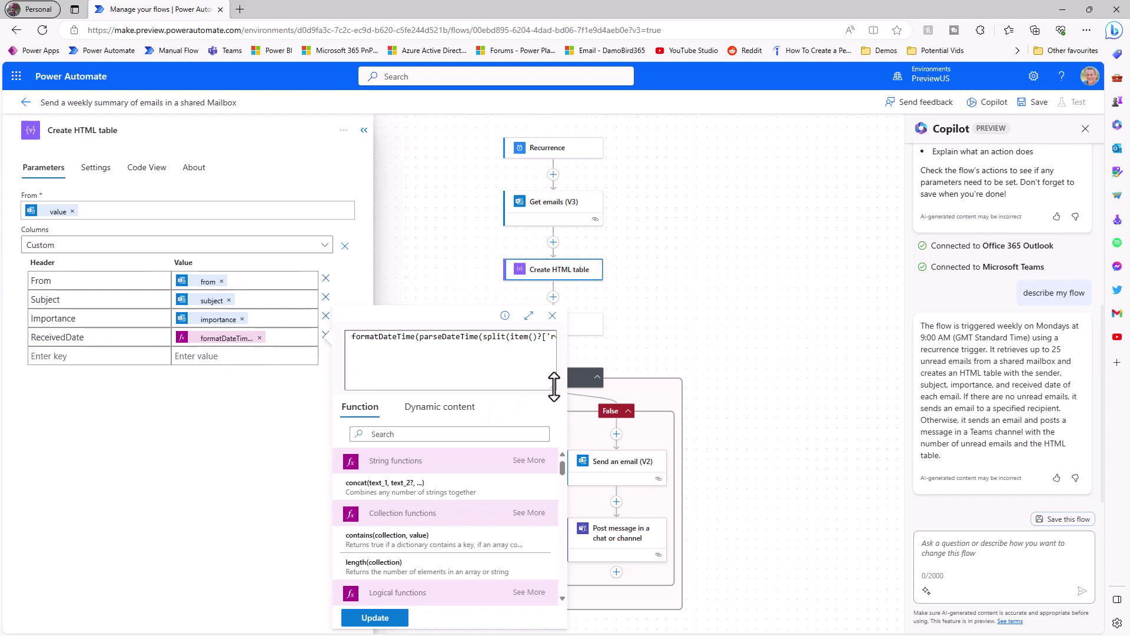
left_click_drag(554, 386, 555, 445)
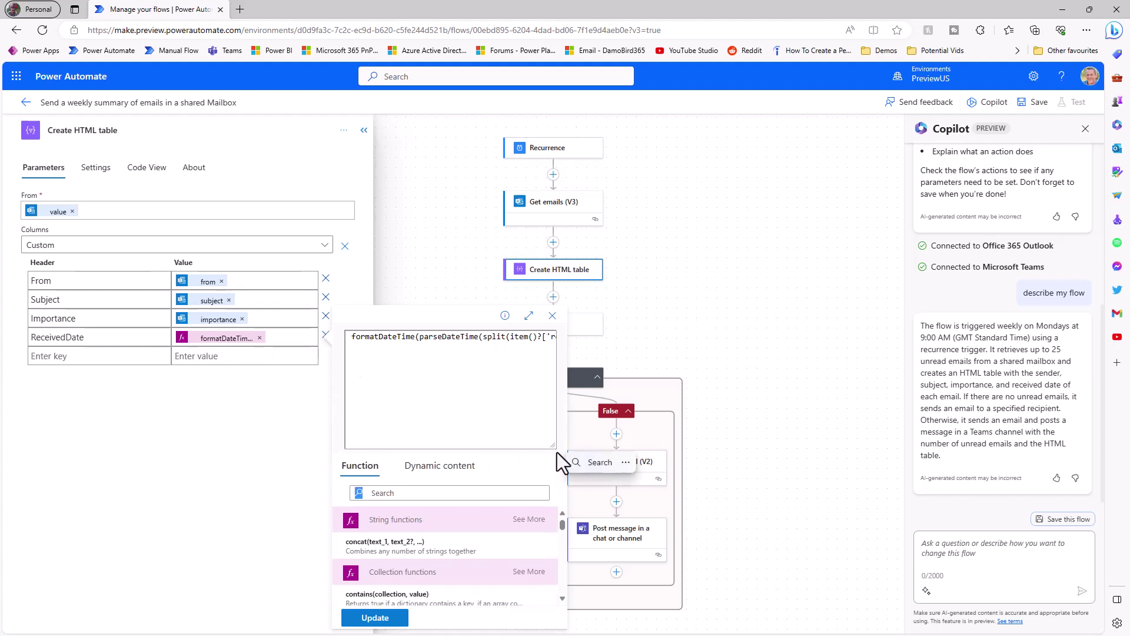
left_click(528, 316)
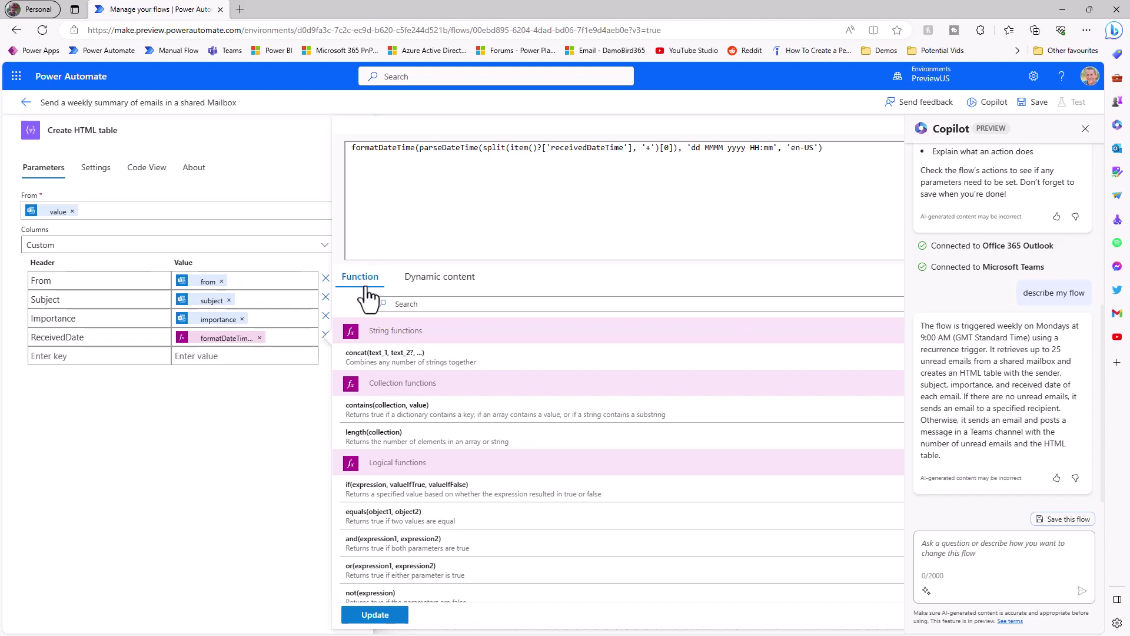
left_click(436, 278)
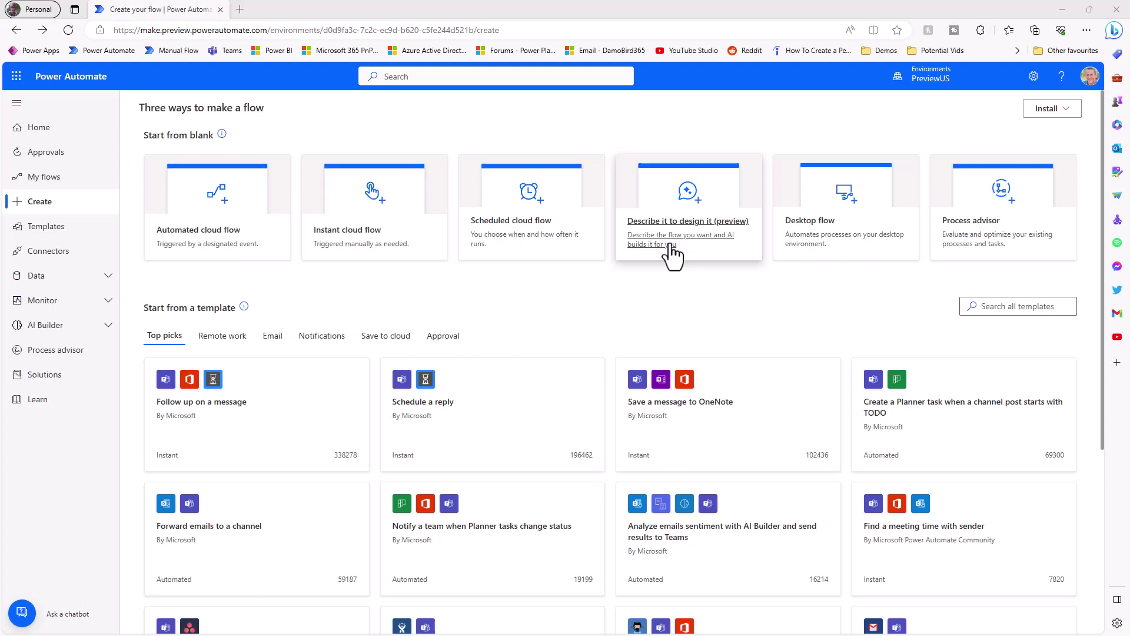
Step: Describe to Copilot a flow emailing an HTML table summary of shared-mailbox emails every Monday at 9
left_click(670, 245)
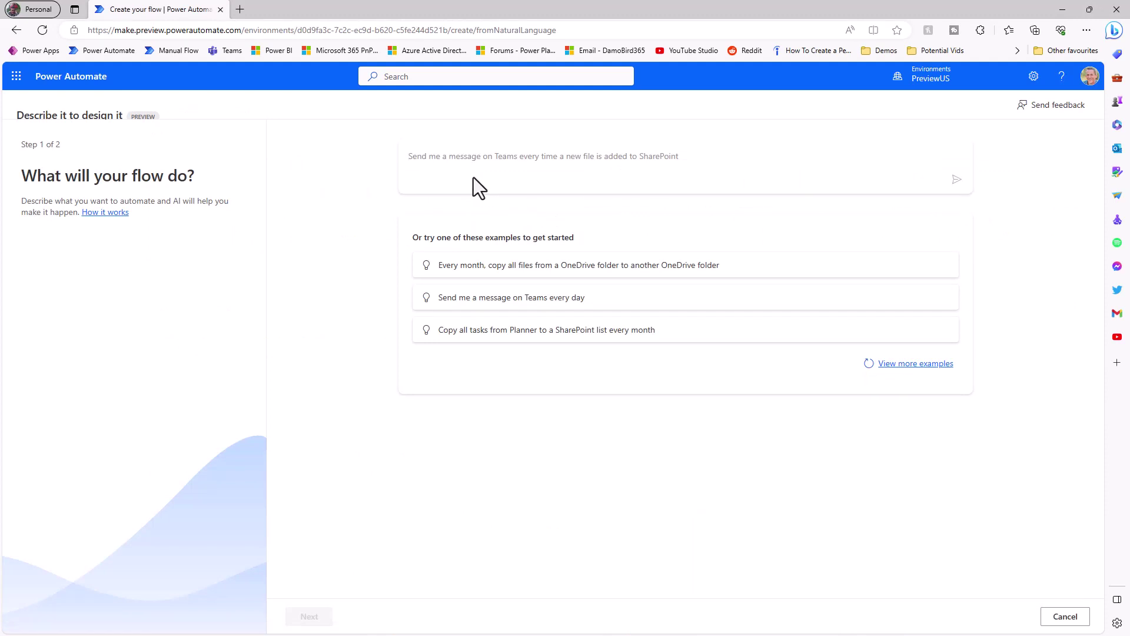
type("se")
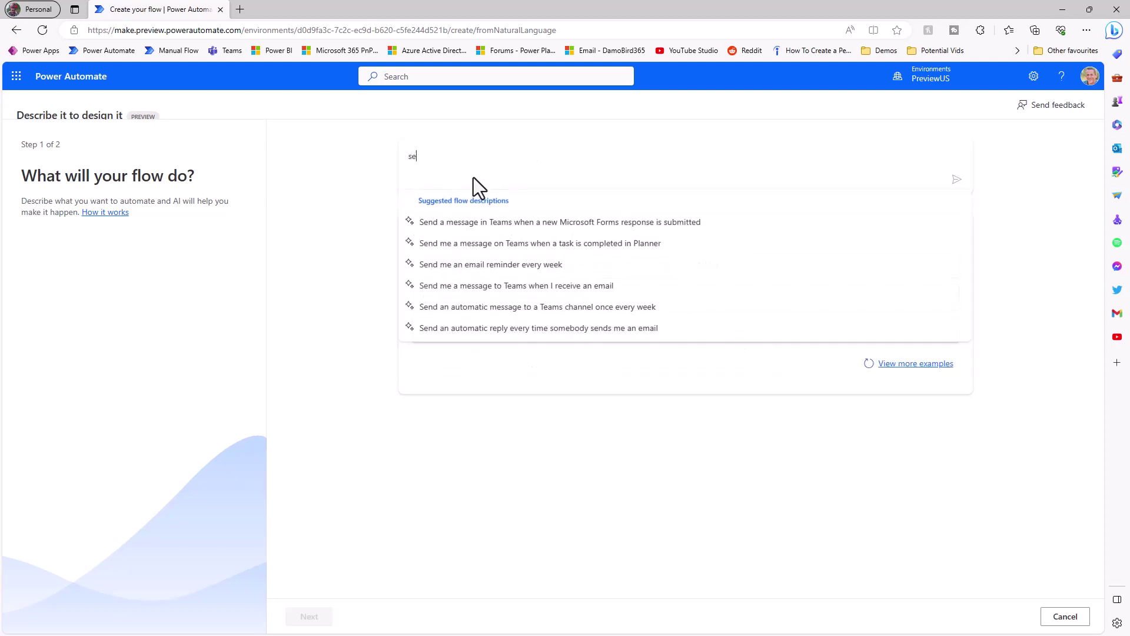
type("nd an email every money at 9 to include an html table")
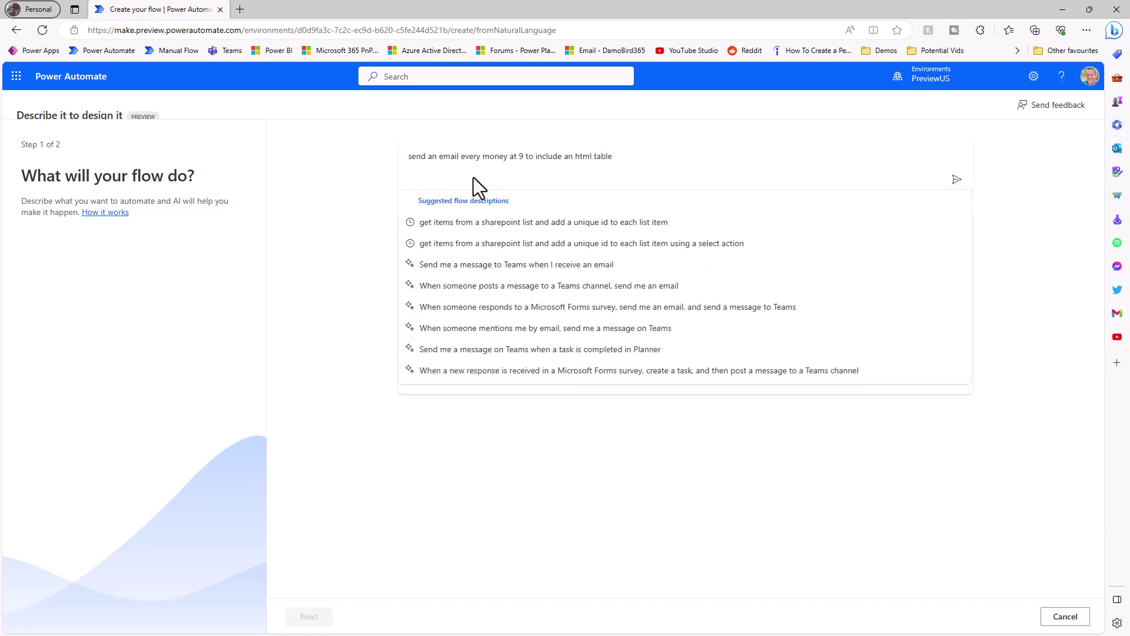
type(" summary of emails in a shar")
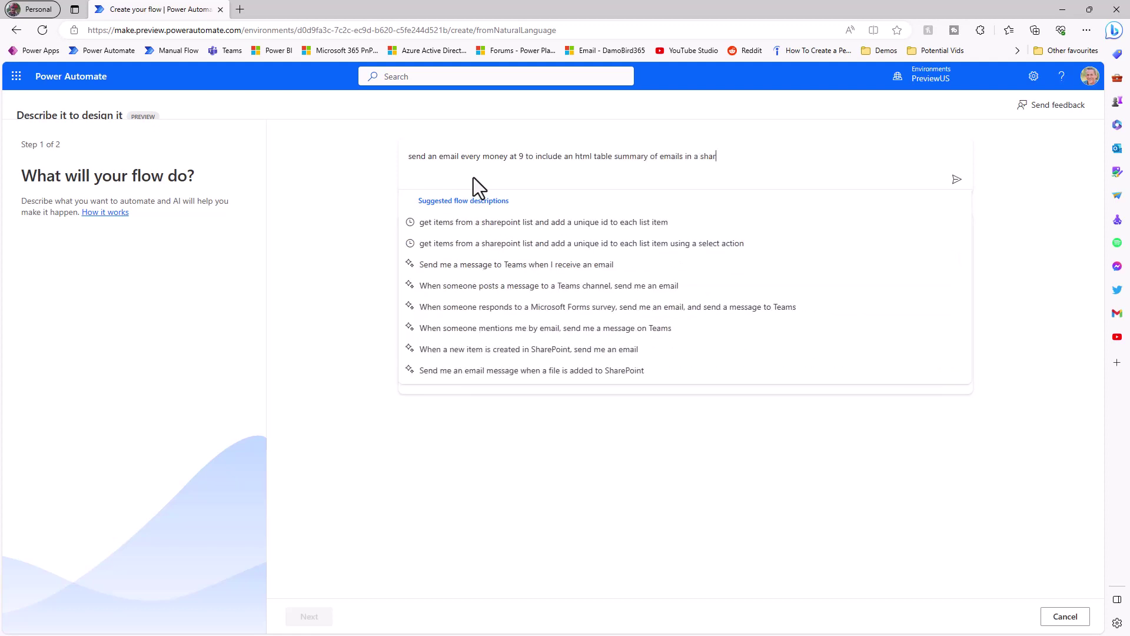
type("ed mailbox")
left_click(955, 181)
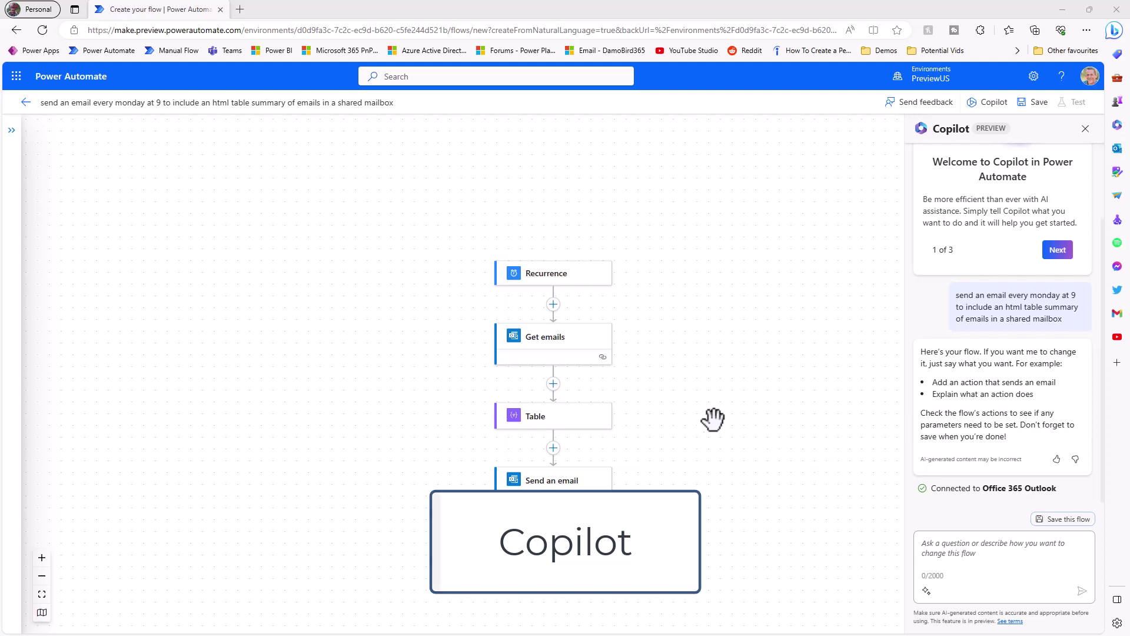
Step: Ask Copilot to add custom From, Date received and Subject columns to the Table action
left_click(567, 424)
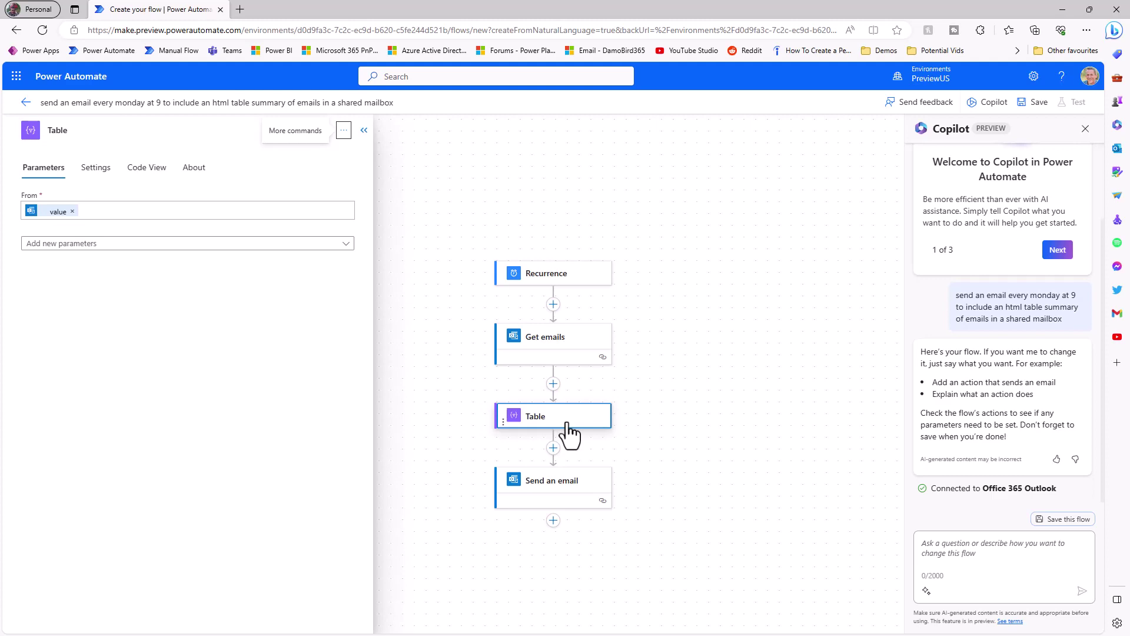
left_click(943, 548)
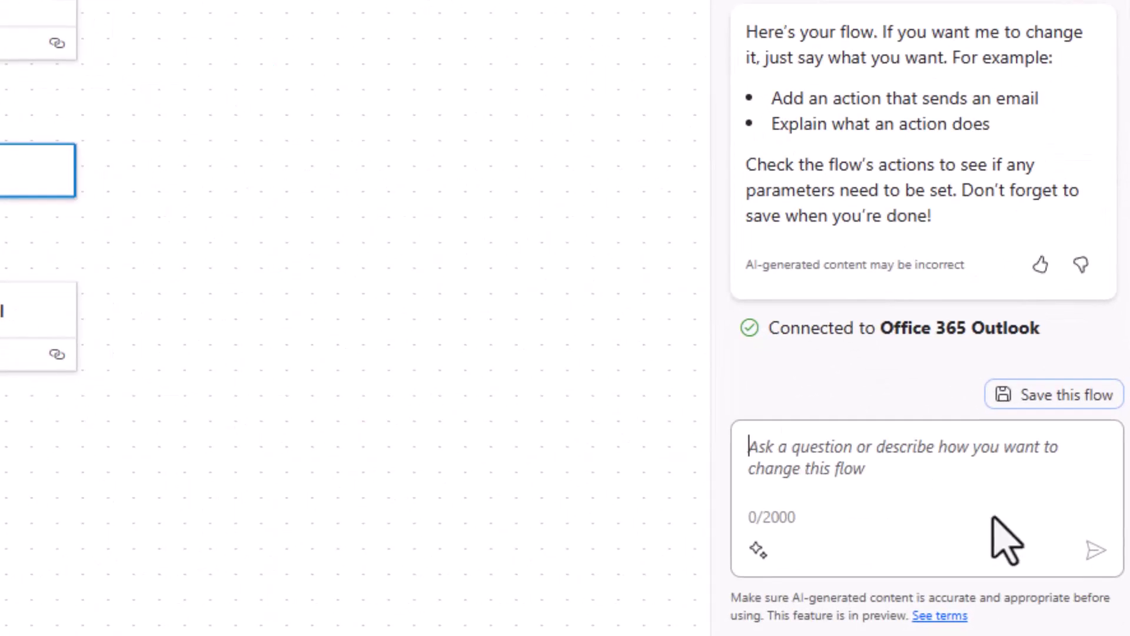
type("add custom columns ")
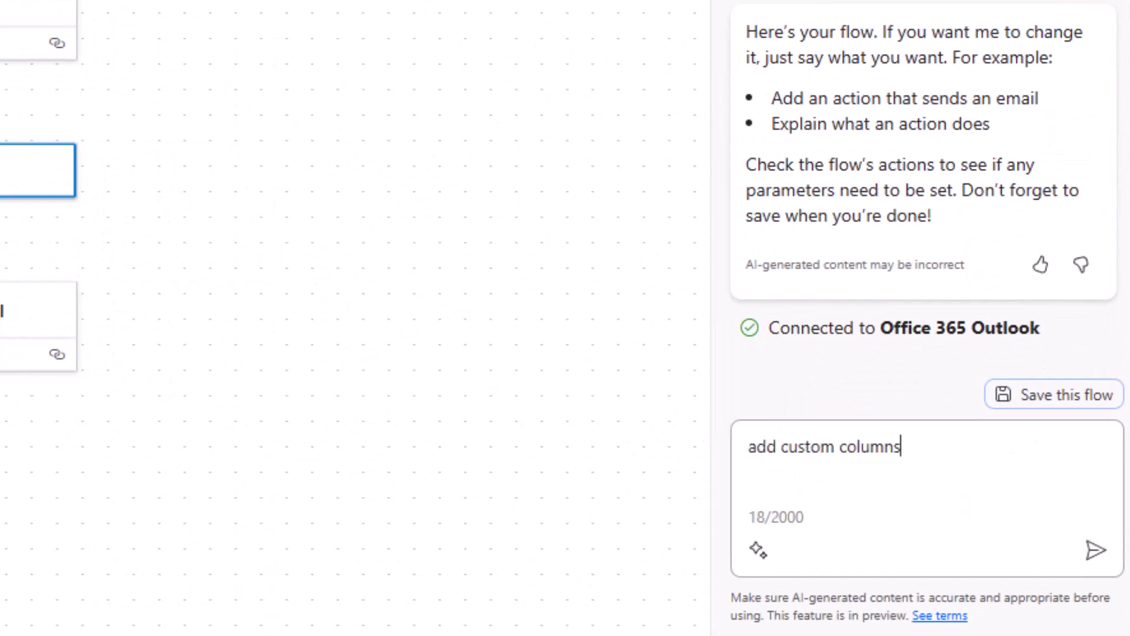
type("to the html table: ")
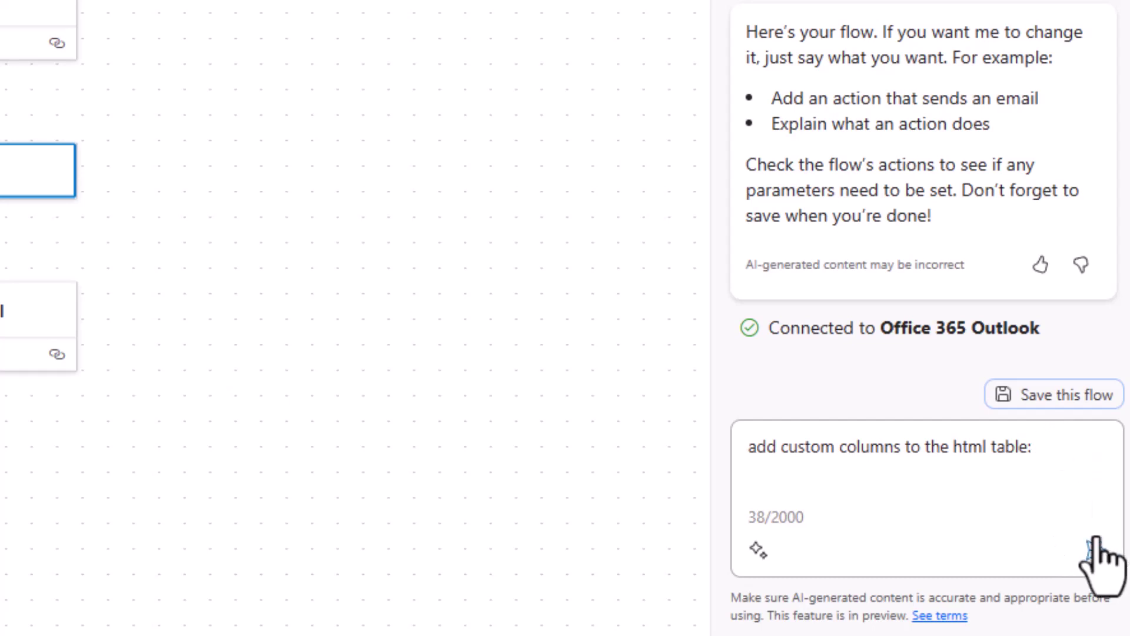
type("from, date received and subject")
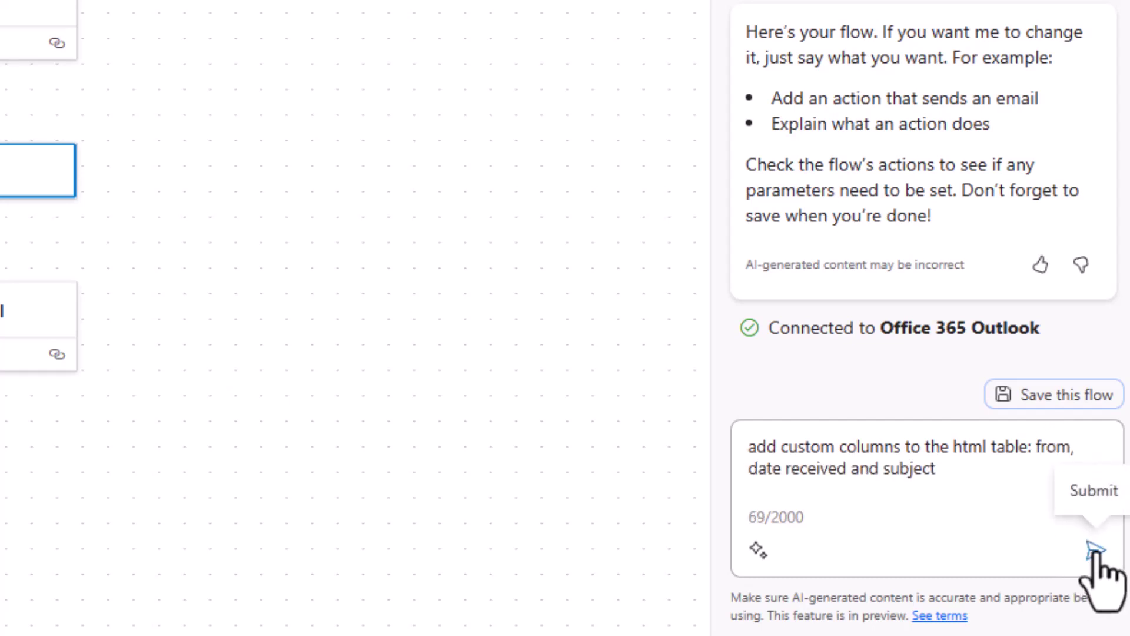
left_click(1094, 550)
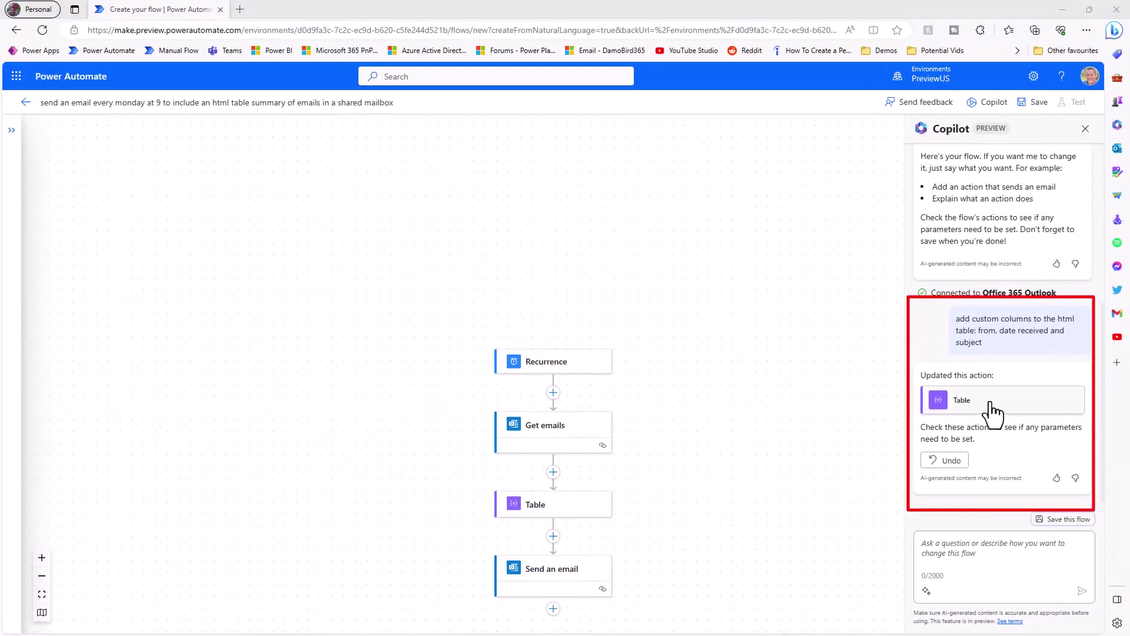
Step: Set the Table action's Columns option to Custom
left_click(991, 403)
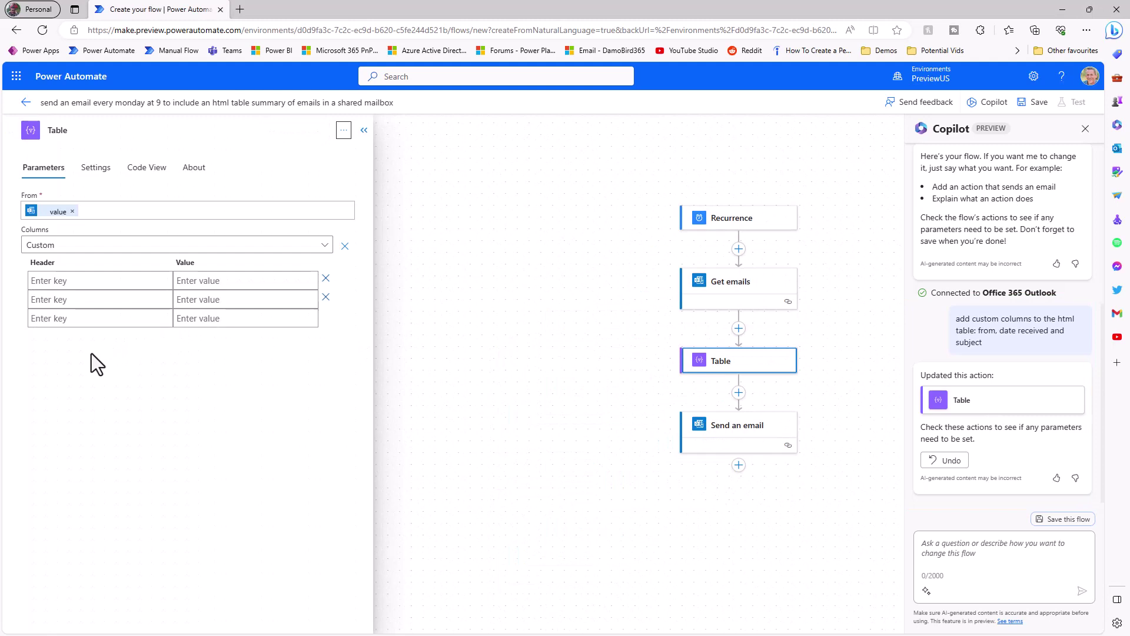
left_click(323, 246)
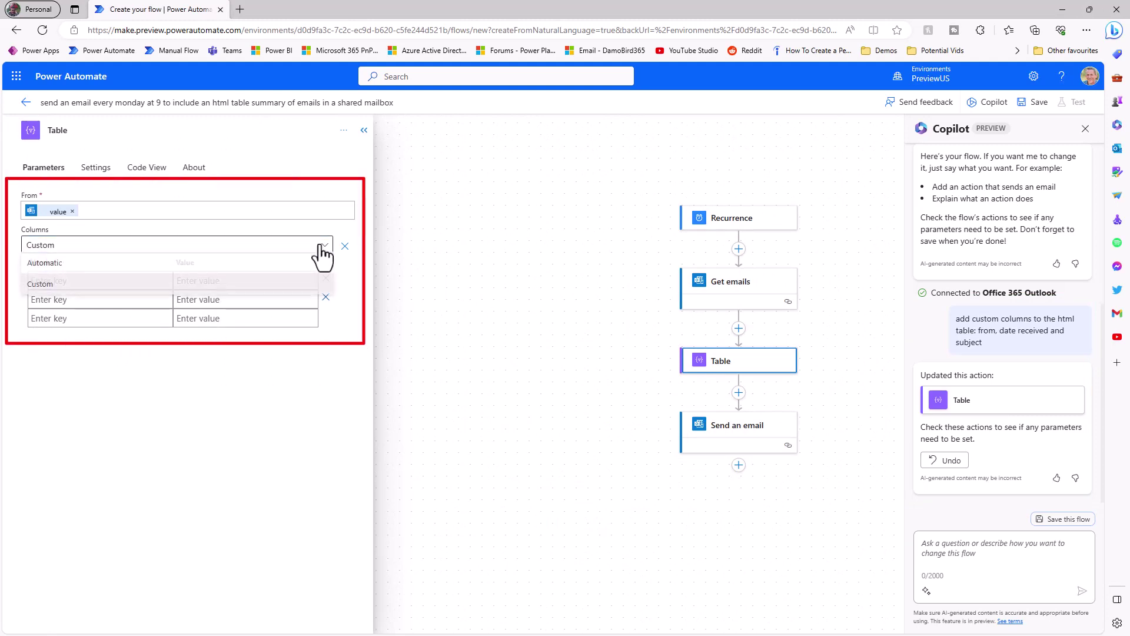
left_click(46, 287)
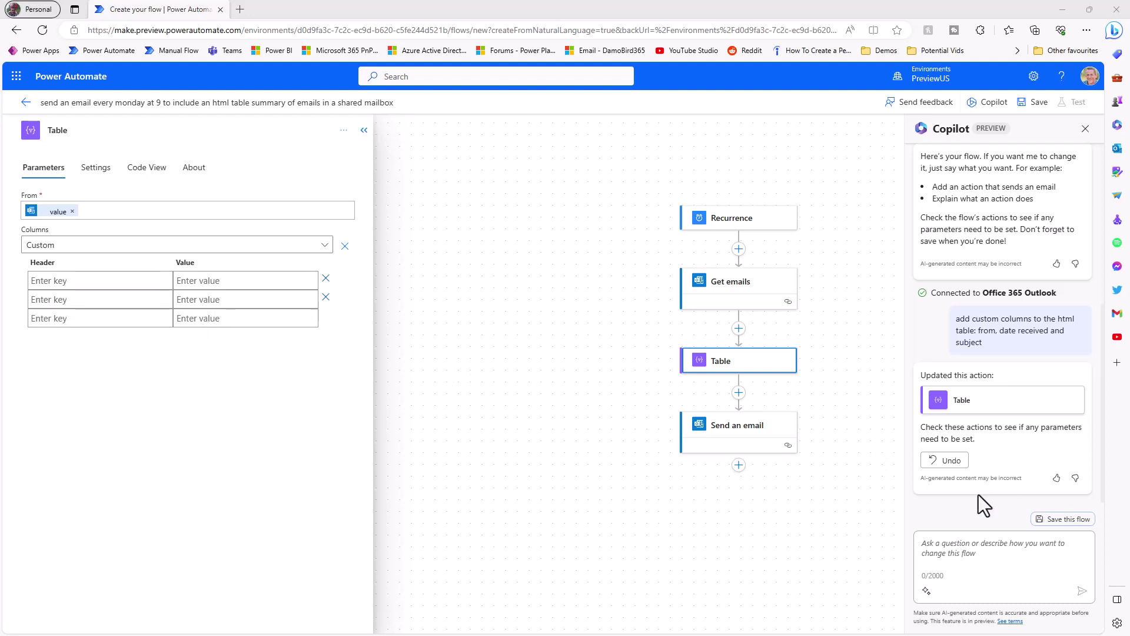
Step: Resubmit the custom-columns request for From, Date Received and Subject to Copilot
left_click(1016, 568)
type("add custom columns to the html table: from, date received and subject")
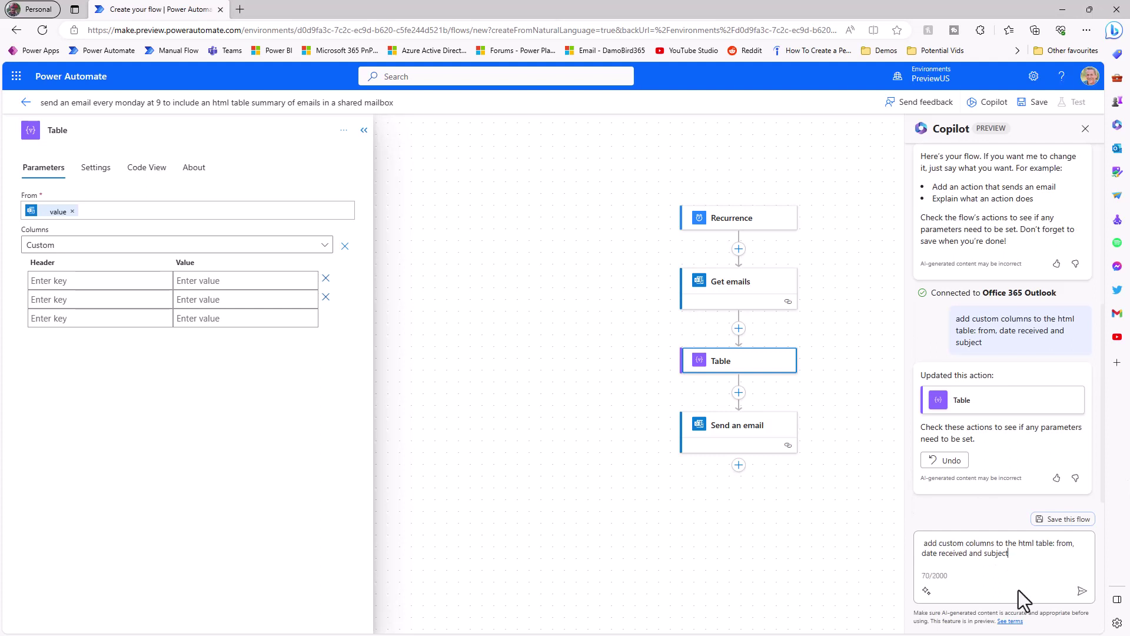
left_click(1081, 591)
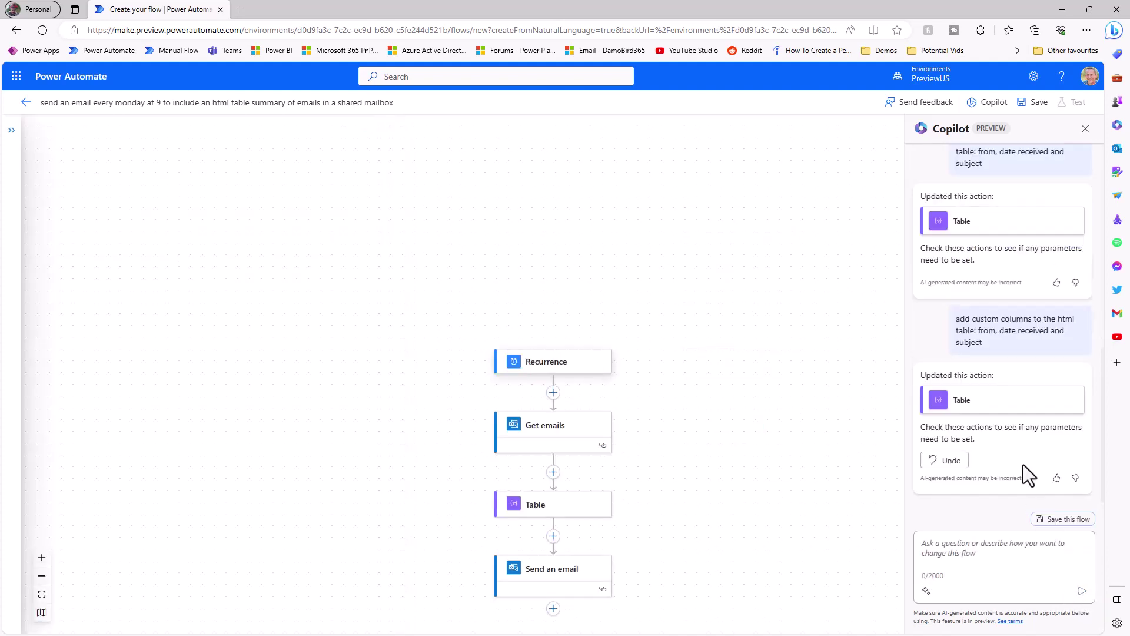
Step: Open the updated Table action to check its From, Date Received and Subject columns
left_click(1017, 406)
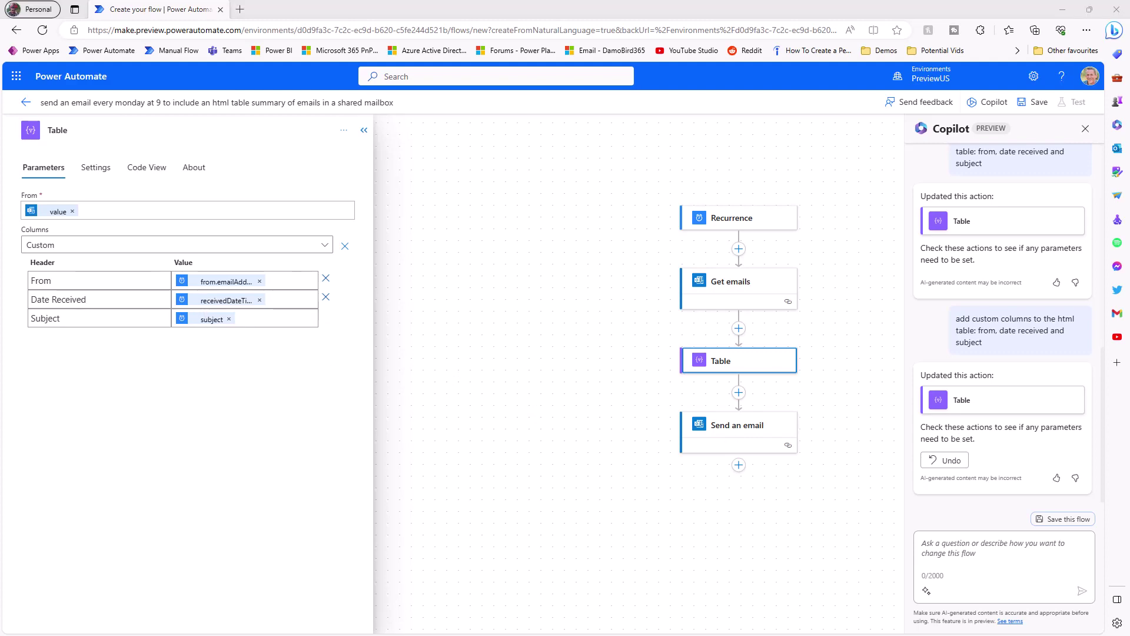
Step: Ask Copilot to also post the HTML table to a Teams channel, then open the new Post message step
left_click(1009, 555)
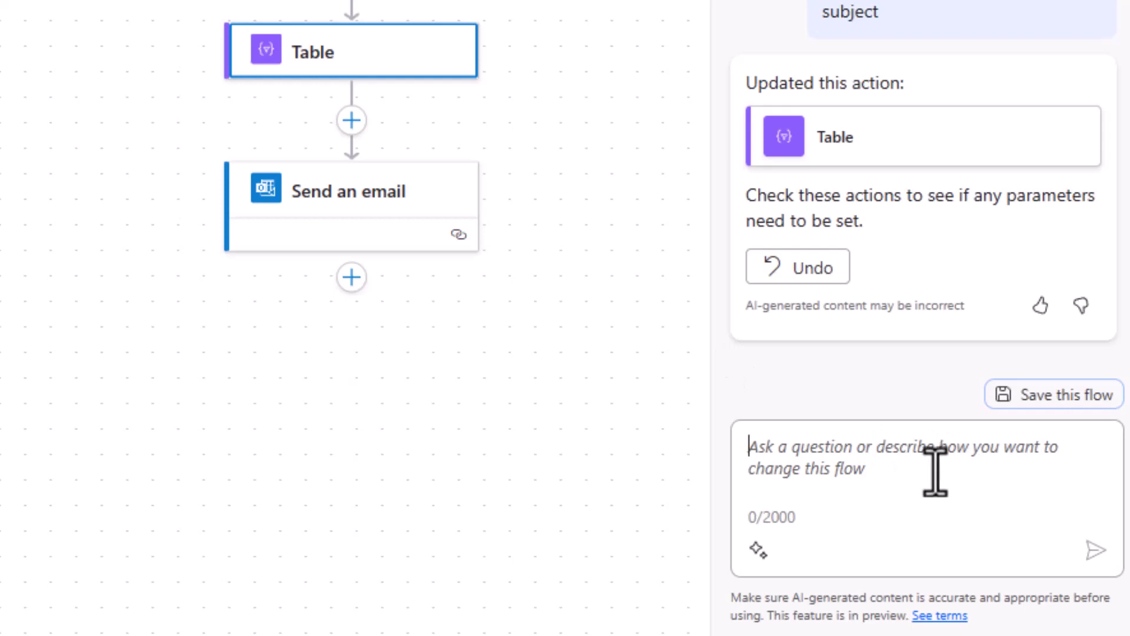
type("also send a message to ")
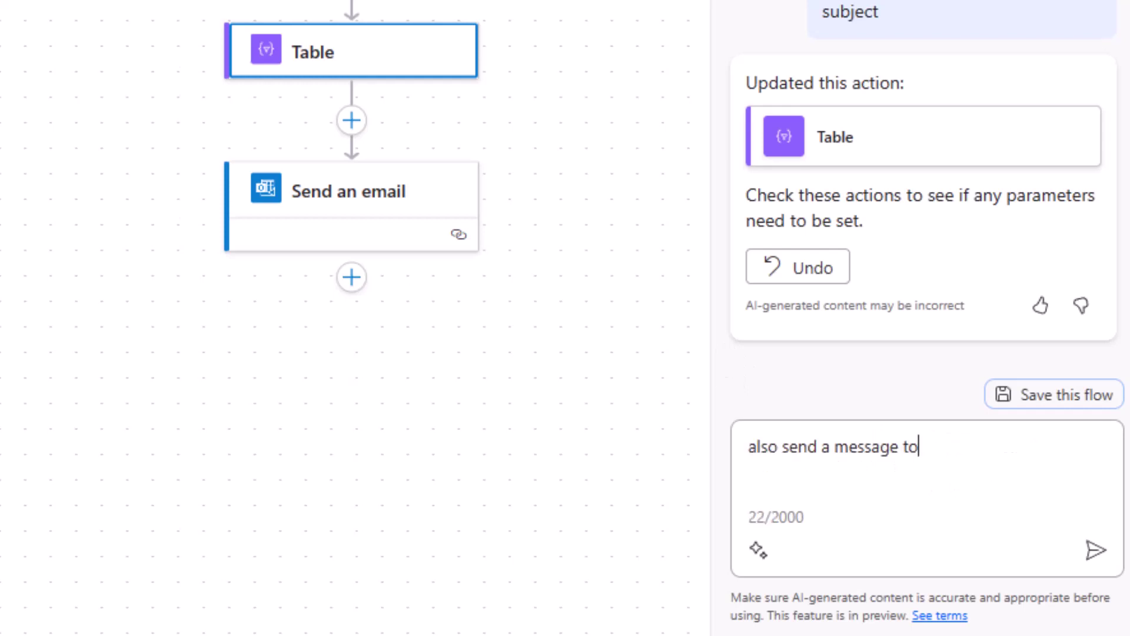
type("a teams channel with the html table")
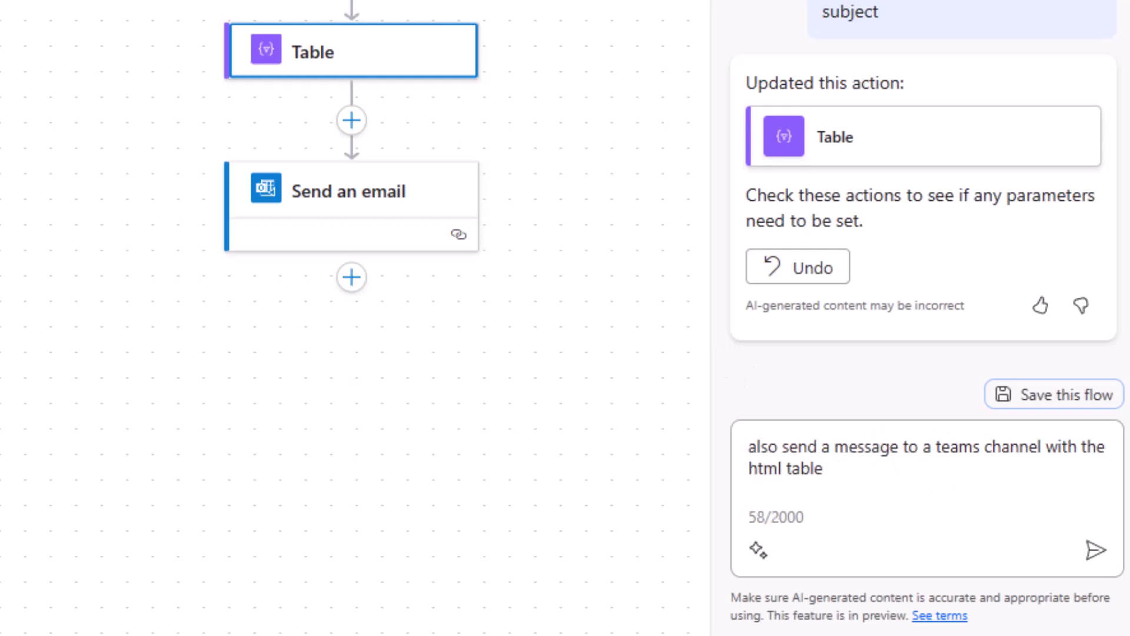
left_click(1094, 553)
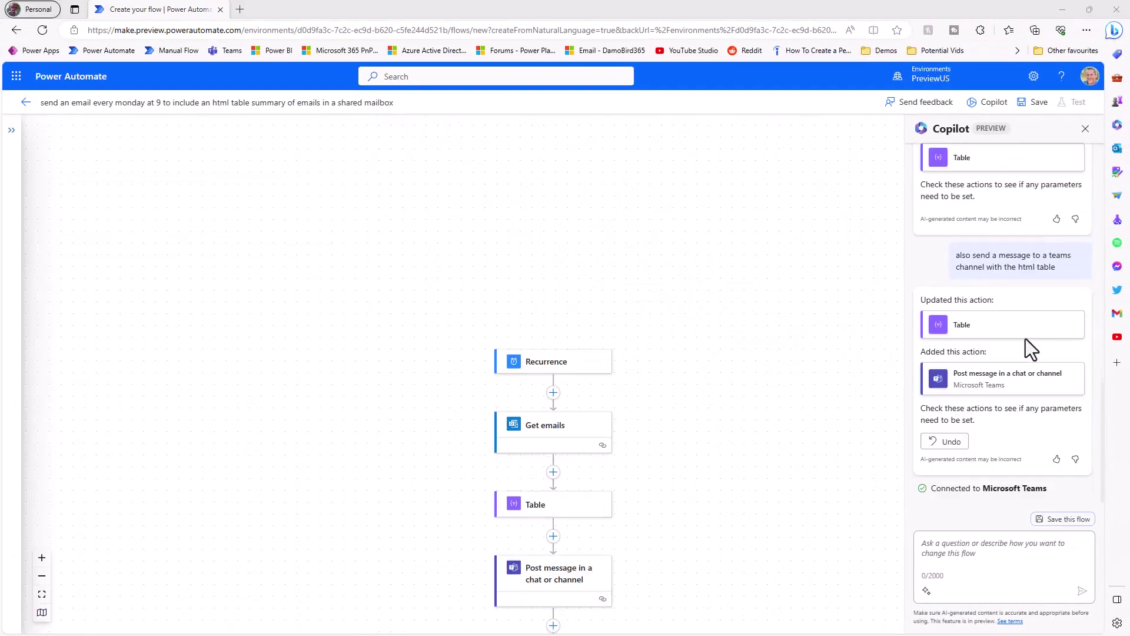
left_click(1017, 333)
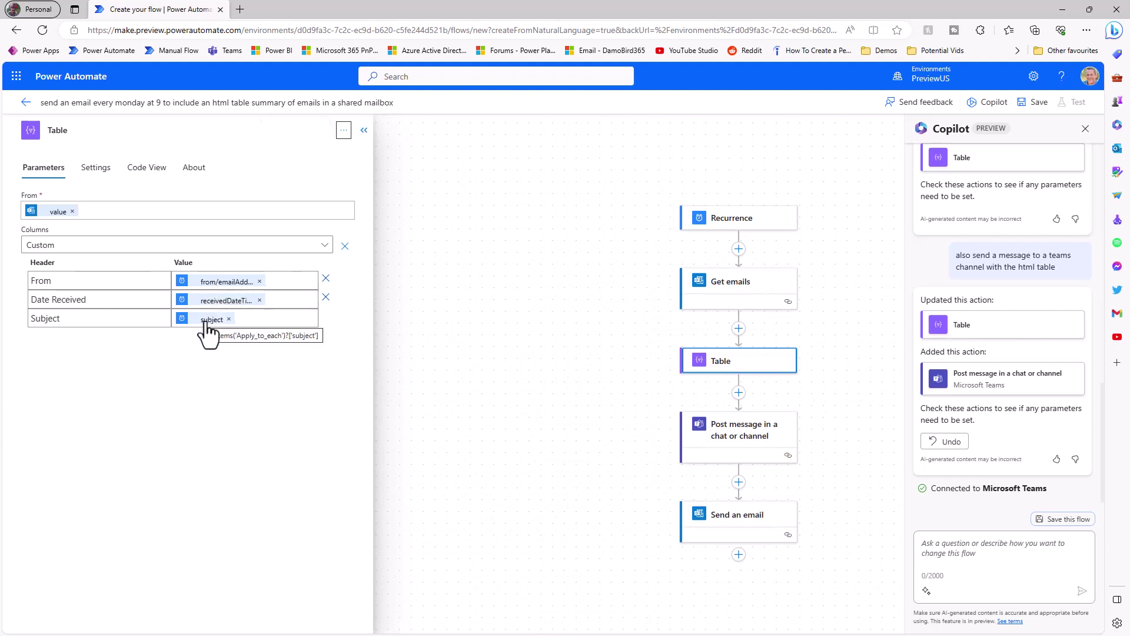
left_click(1010, 388)
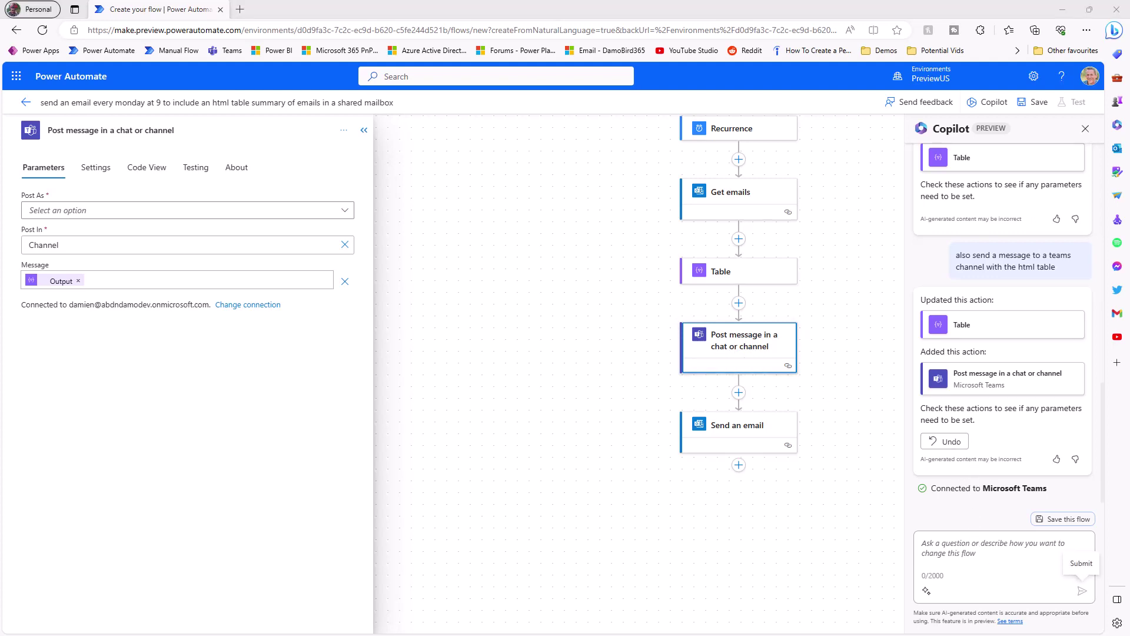
Step: Ask Copilot for a condition sending a different email when the shared mailbox has no emails, then inspect the Condition
left_click(972, 552)
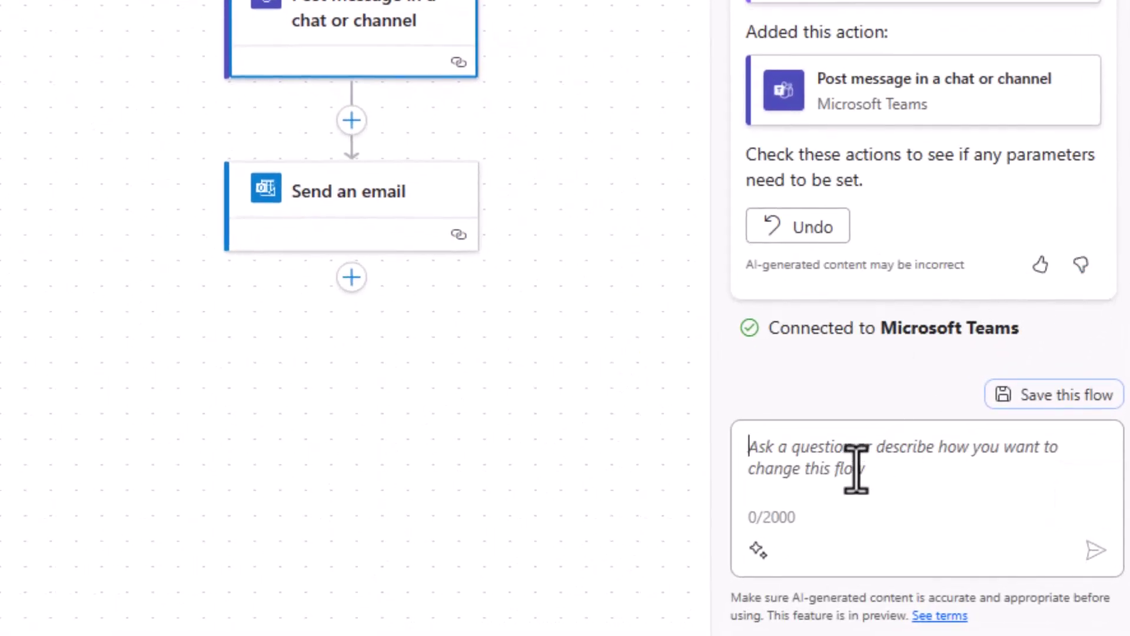
type("send a different email")
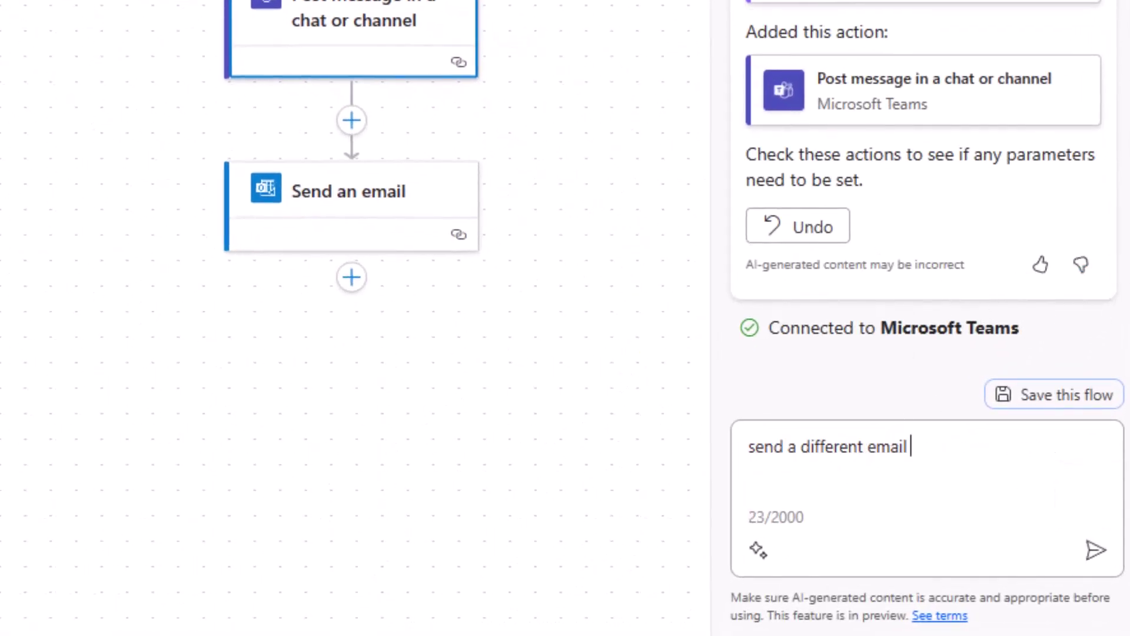
type("if there are no emails")
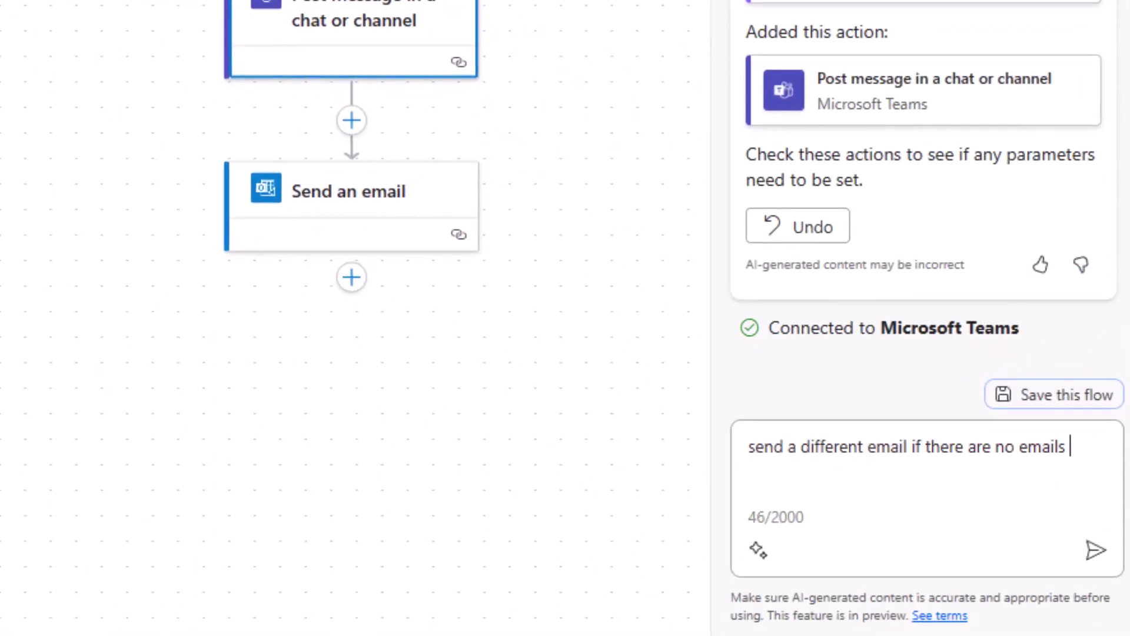
type("in the shared mailbox")
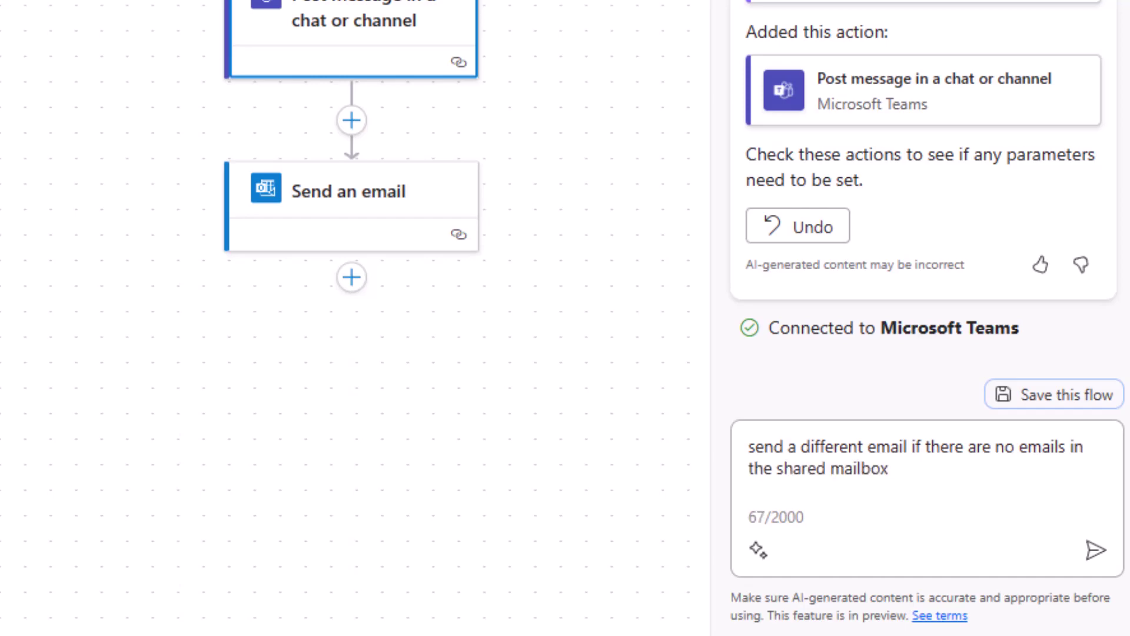
left_click(1095, 550)
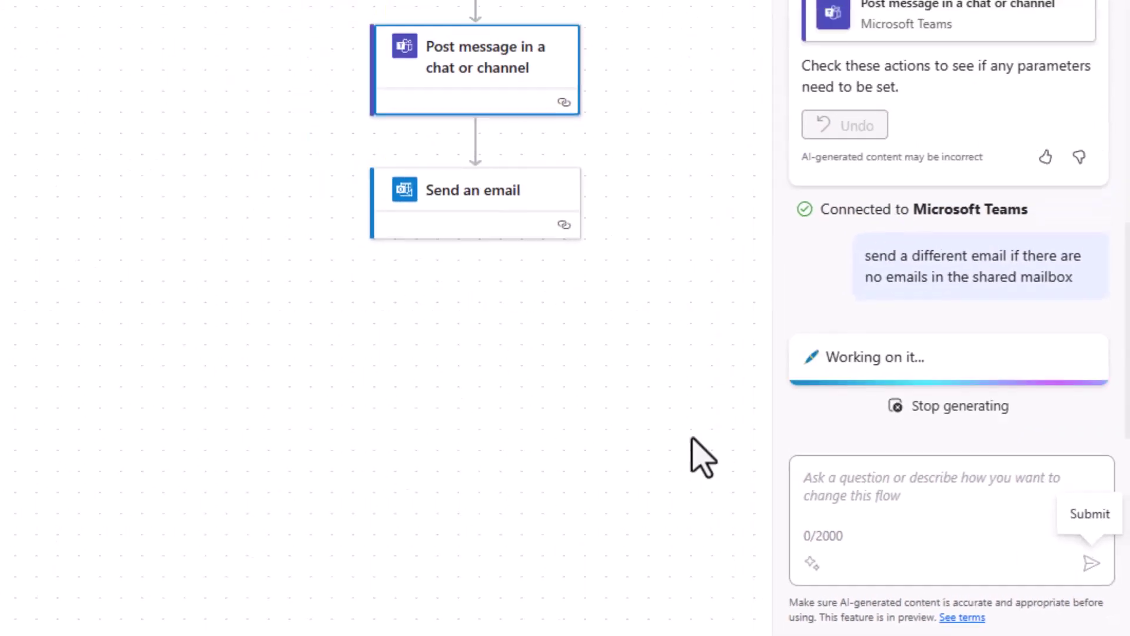
left_click_drag(728, 446, 717, 259)
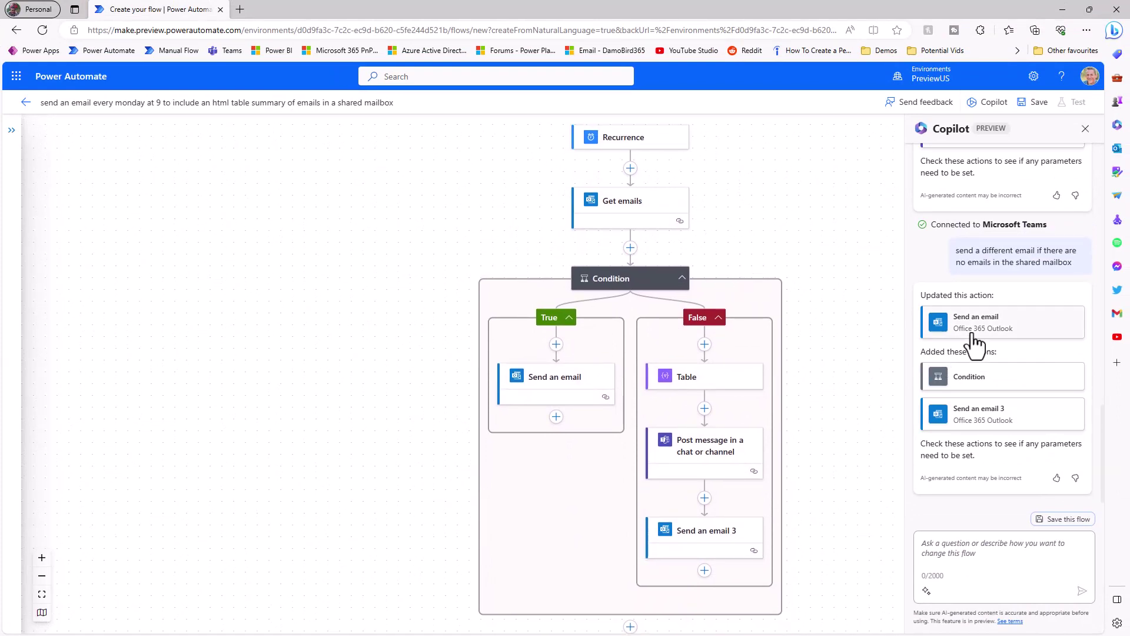
left_click(621, 284)
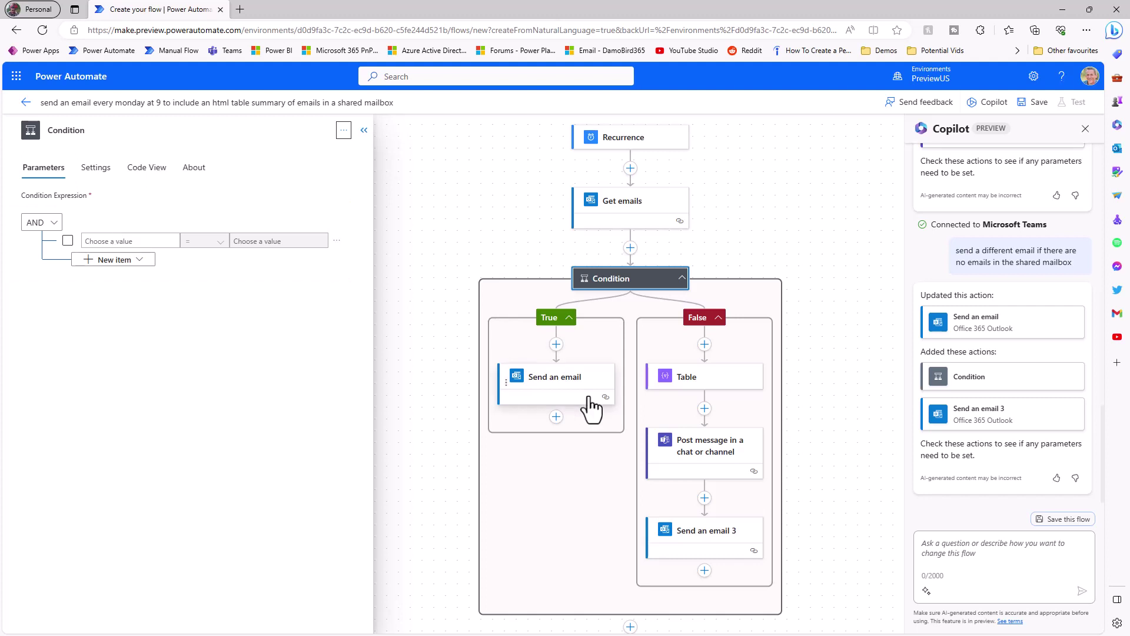
Step: Inspect the Send an email, Table, Teams Post message and Send an email 3 actions' parameters
left_click(568, 384)
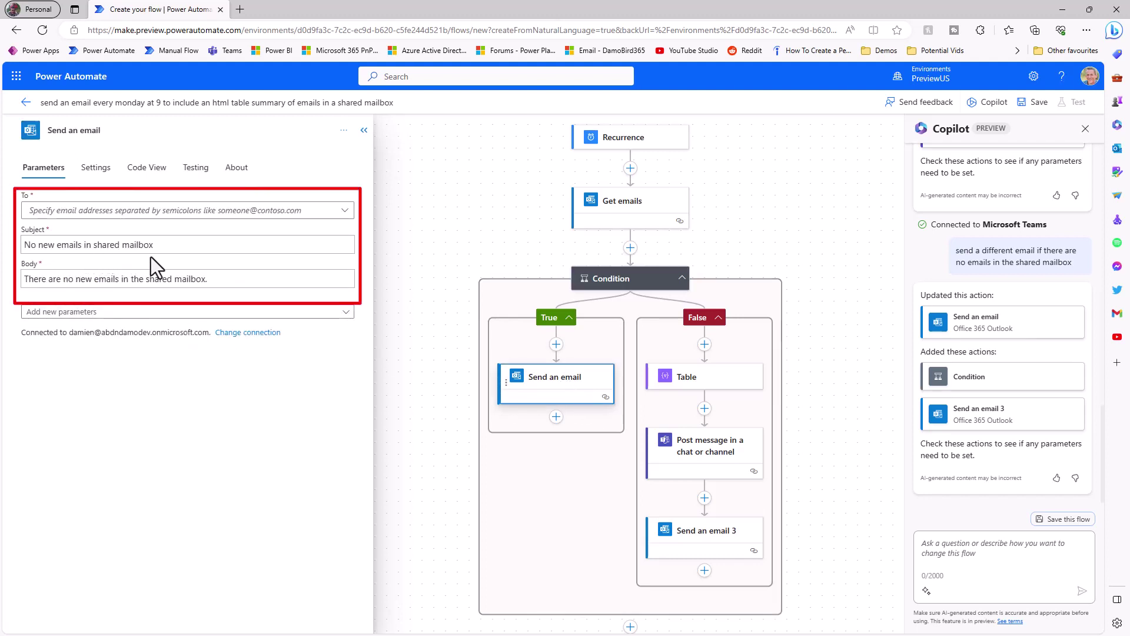
left_click(685, 388)
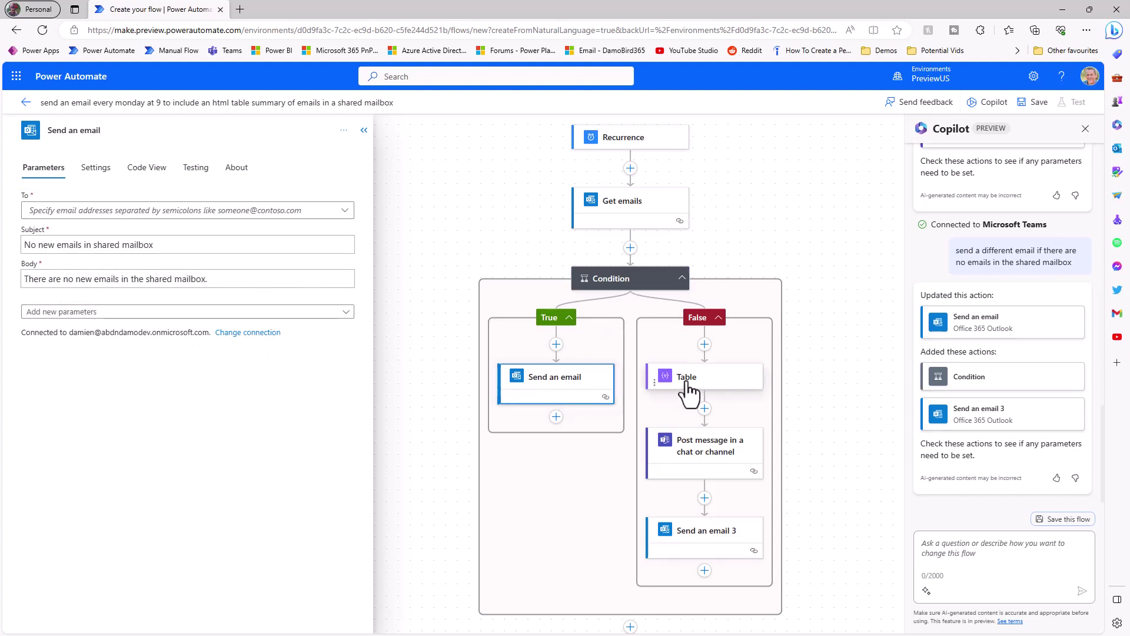
left_click(700, 459)
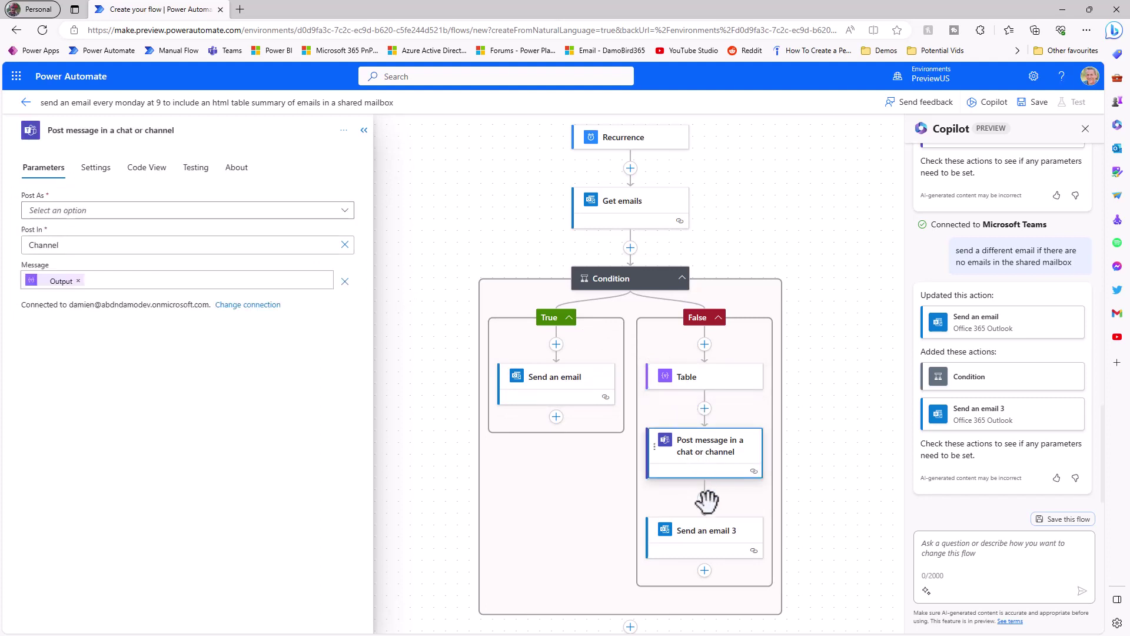
left_click(705, 547)
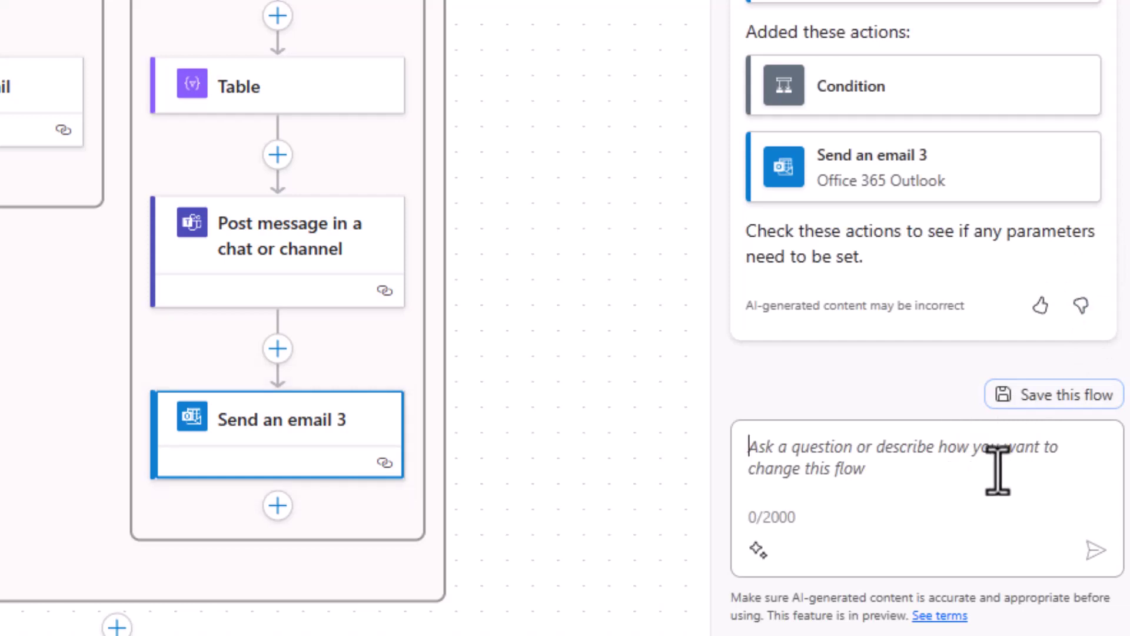
Step: Ask Copilot to 'describe the flow', then ask it 'what day is today'
type("des")
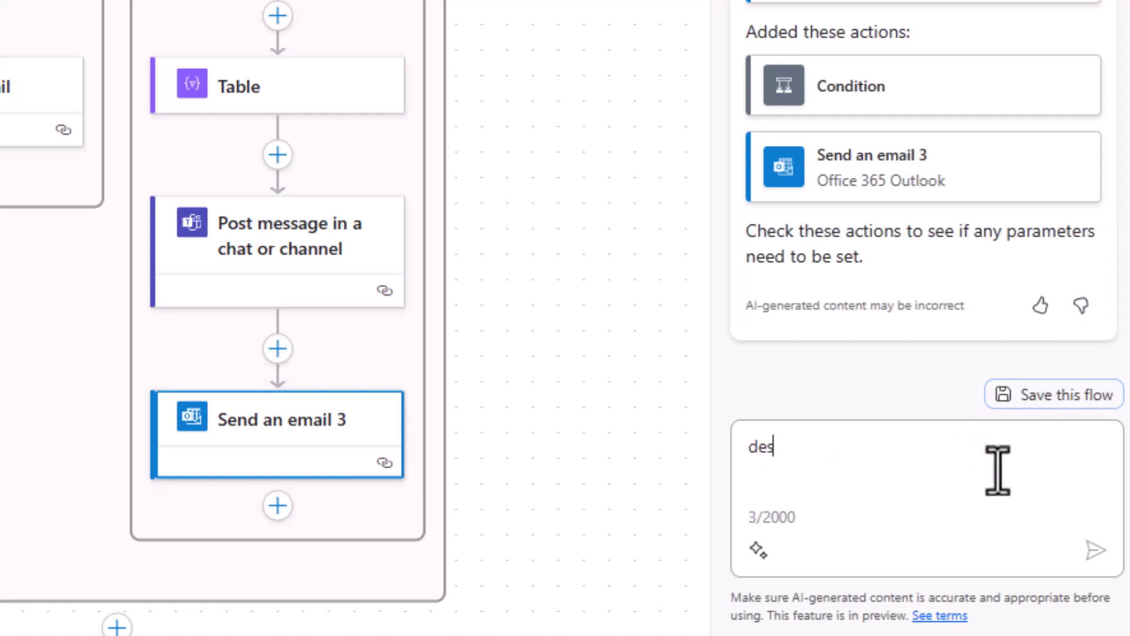
type("cribe the flow")
key("Return")
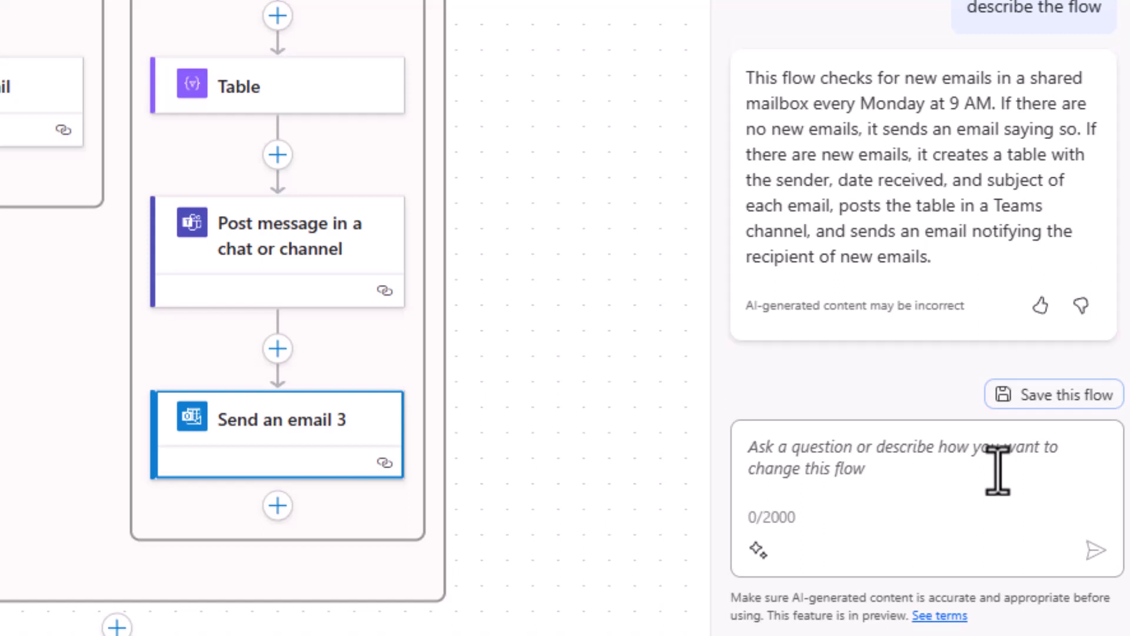
left_click(983, 492)
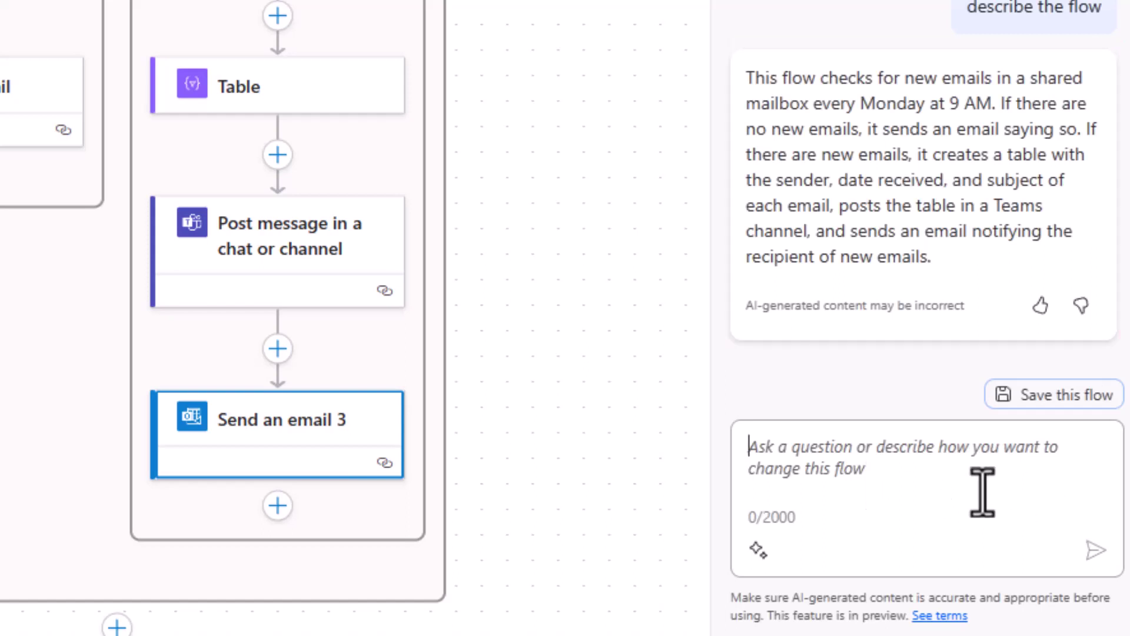
type("what day is tod")
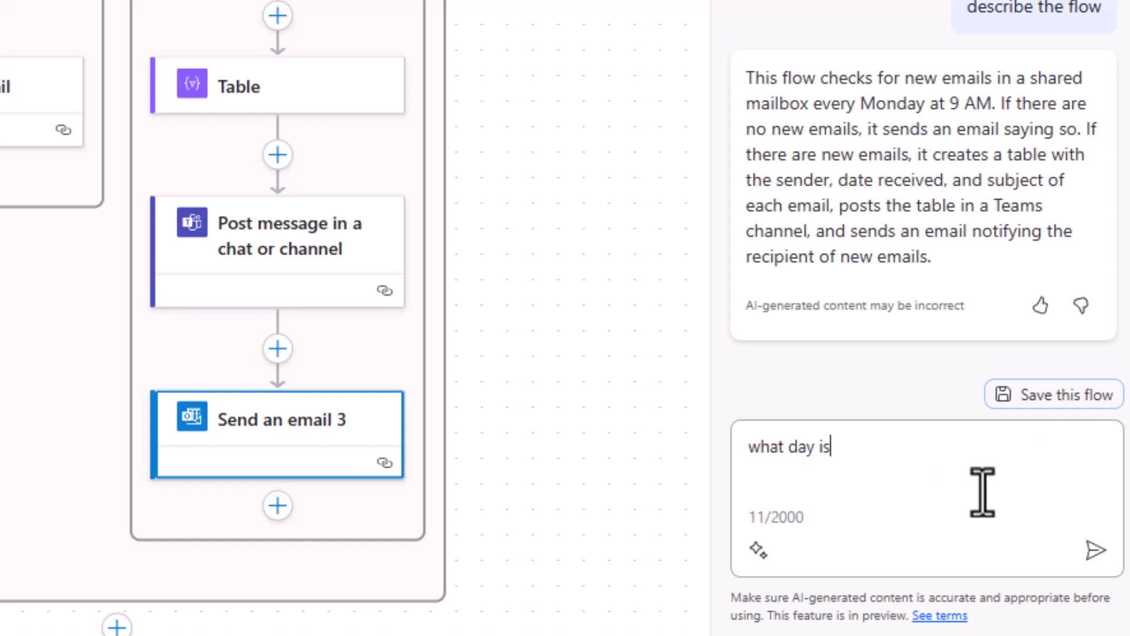
type("ay")
key("Return")
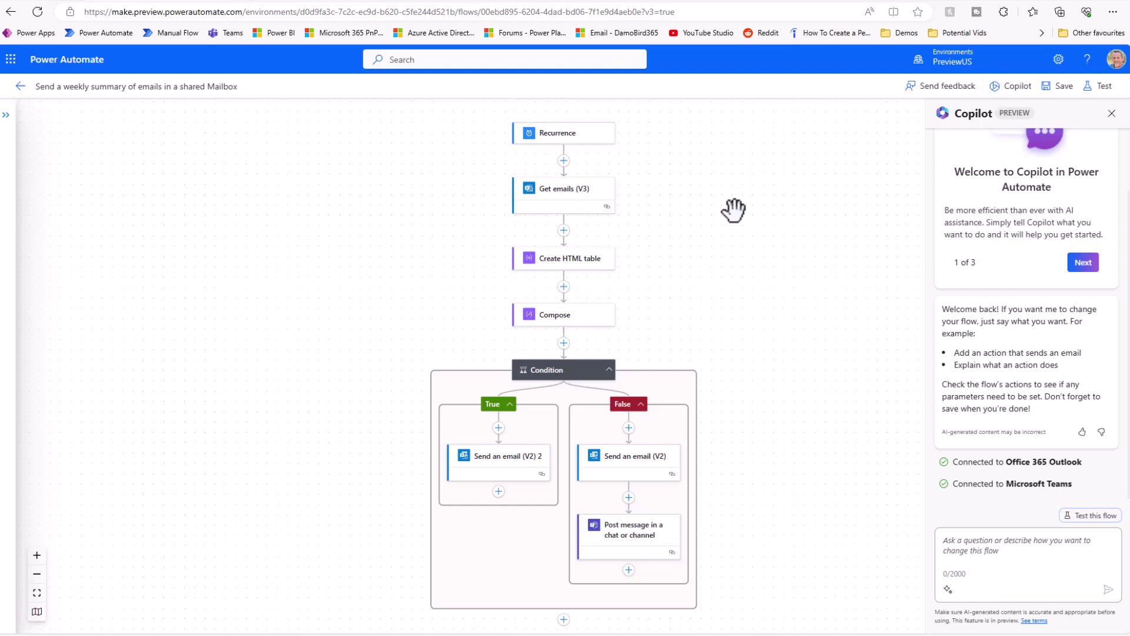
Step: Run a manual test of the weekly shared-mailbox summary flow
left_click(1099, 86)
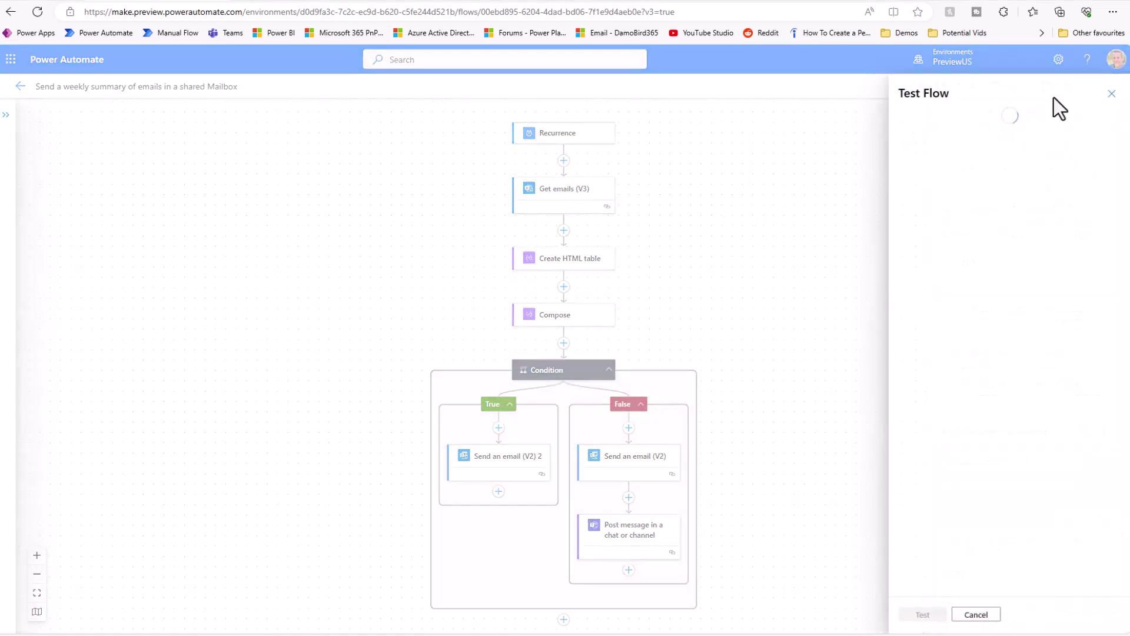
left_click(931, 128)
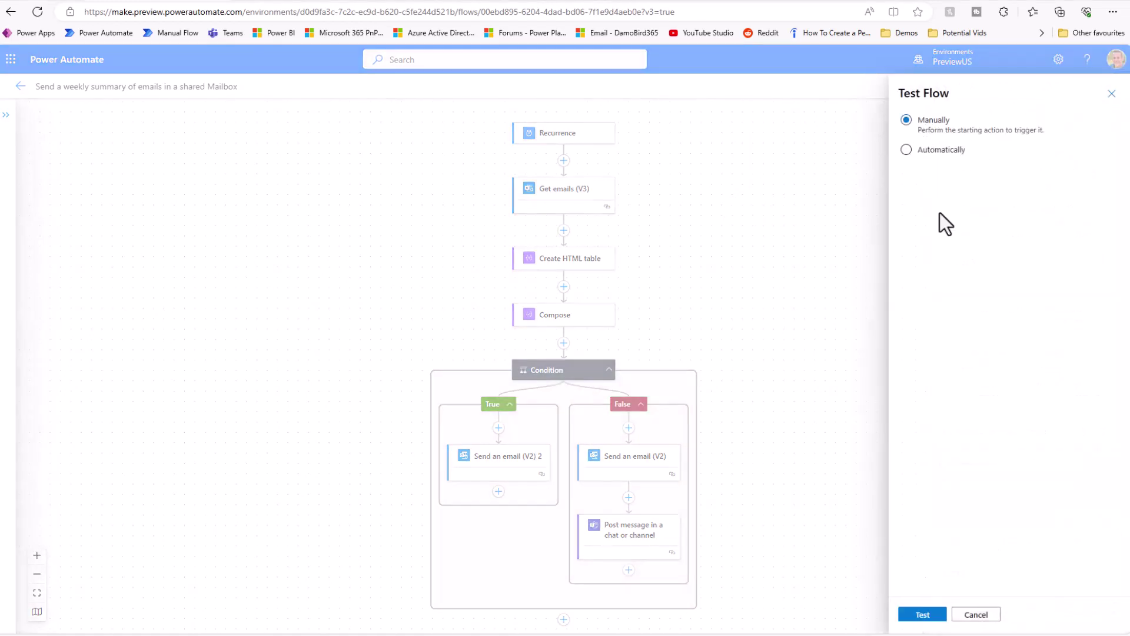
left_click(923, 614)
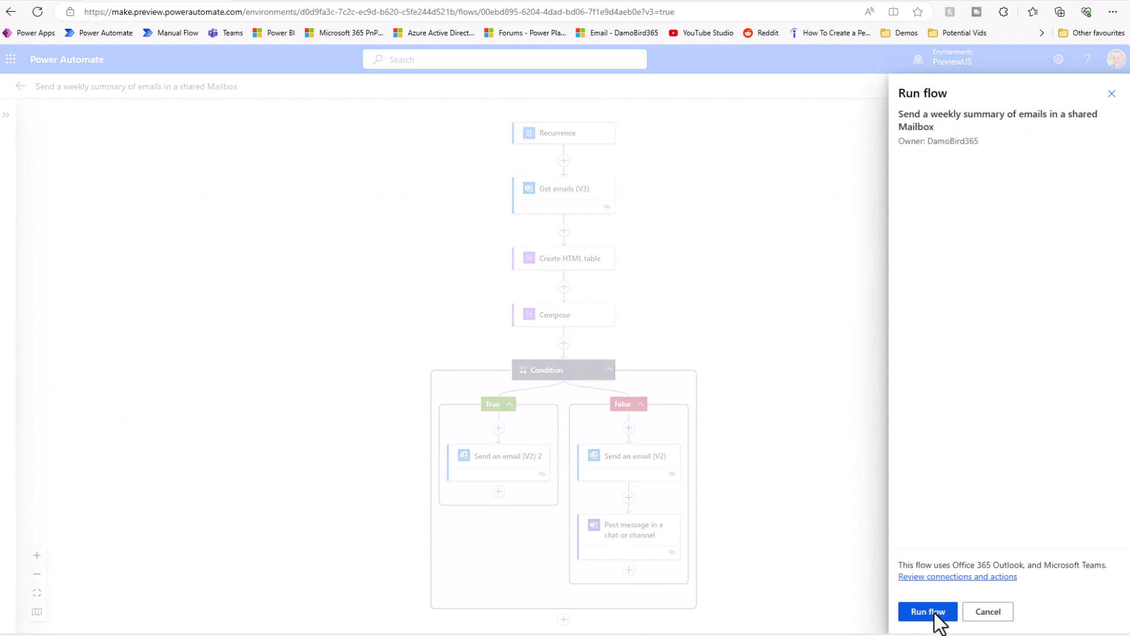
left_click(933, 617)
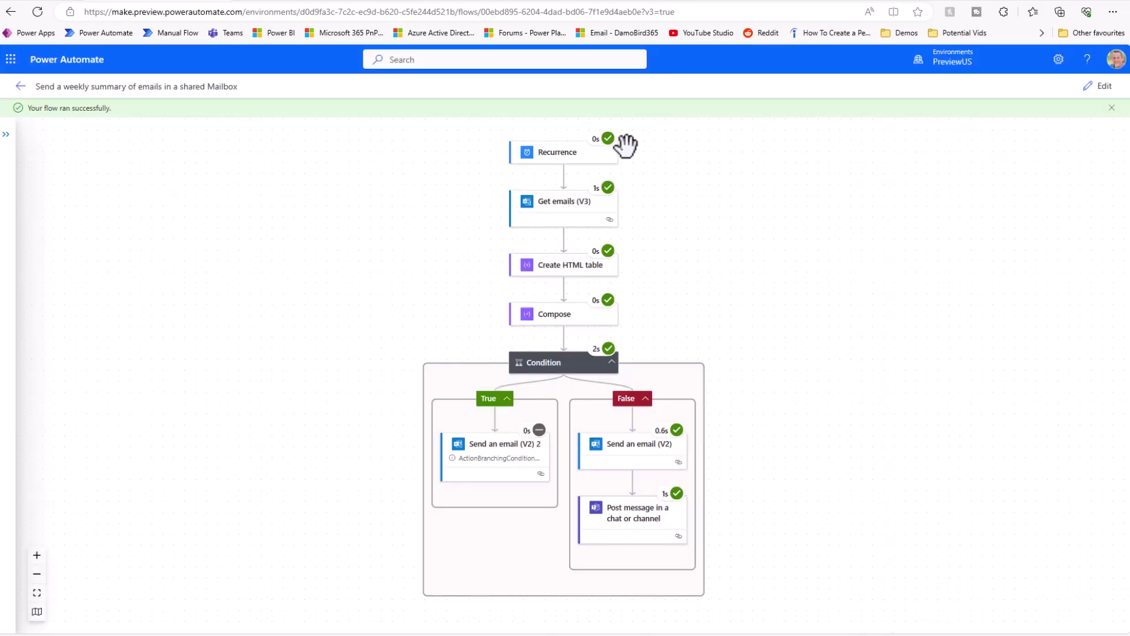
Step: Review the run results of Recurrence, Get emails (V3), Create HTML table, Compose and Condition steps
left_click(554, 156)
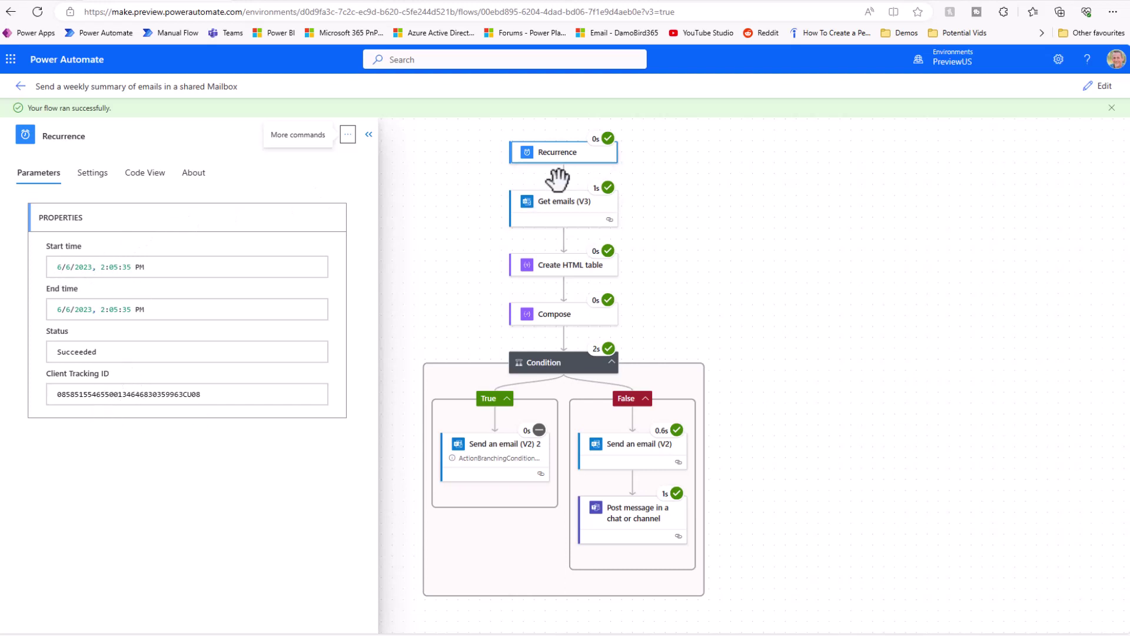
left_click(562, 212)
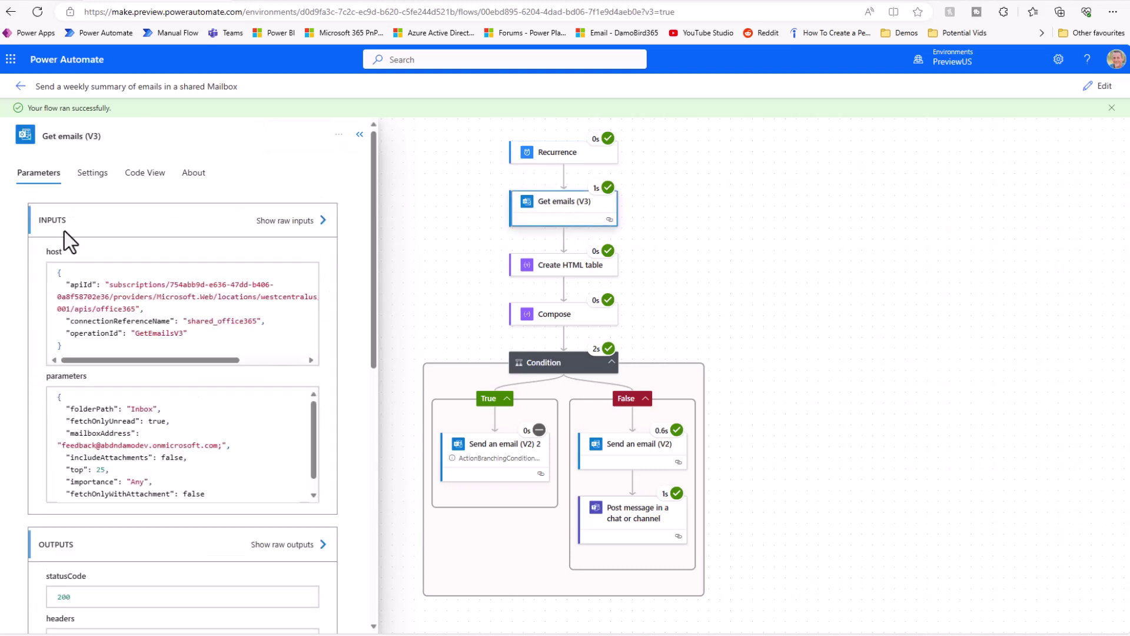
scroll(133, 369, "down", 5)
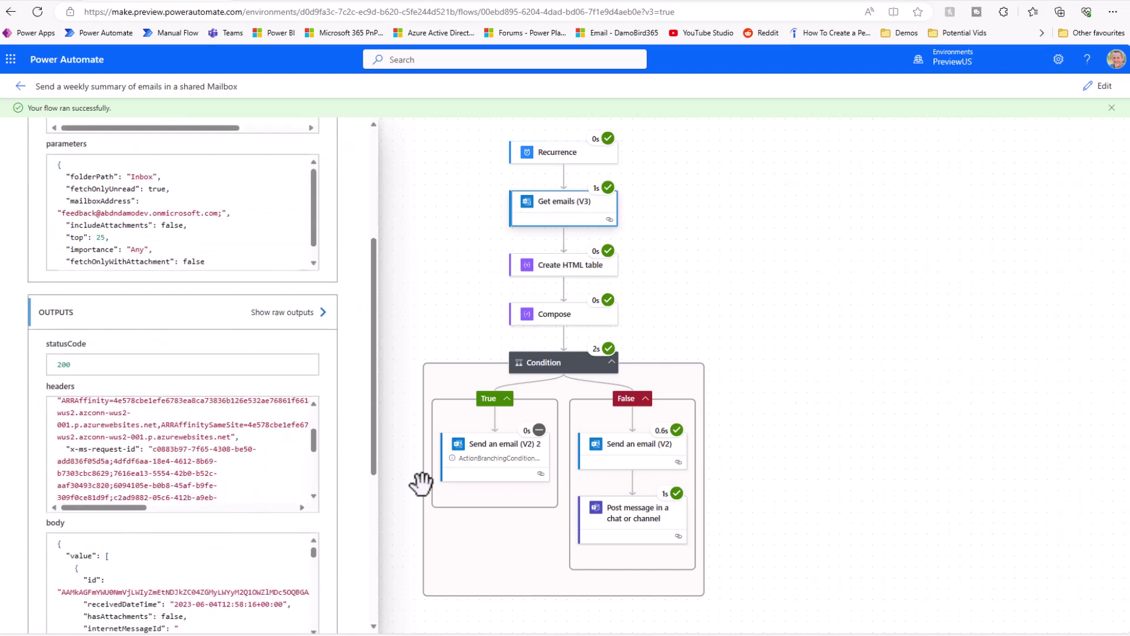
left_click(566, 269)
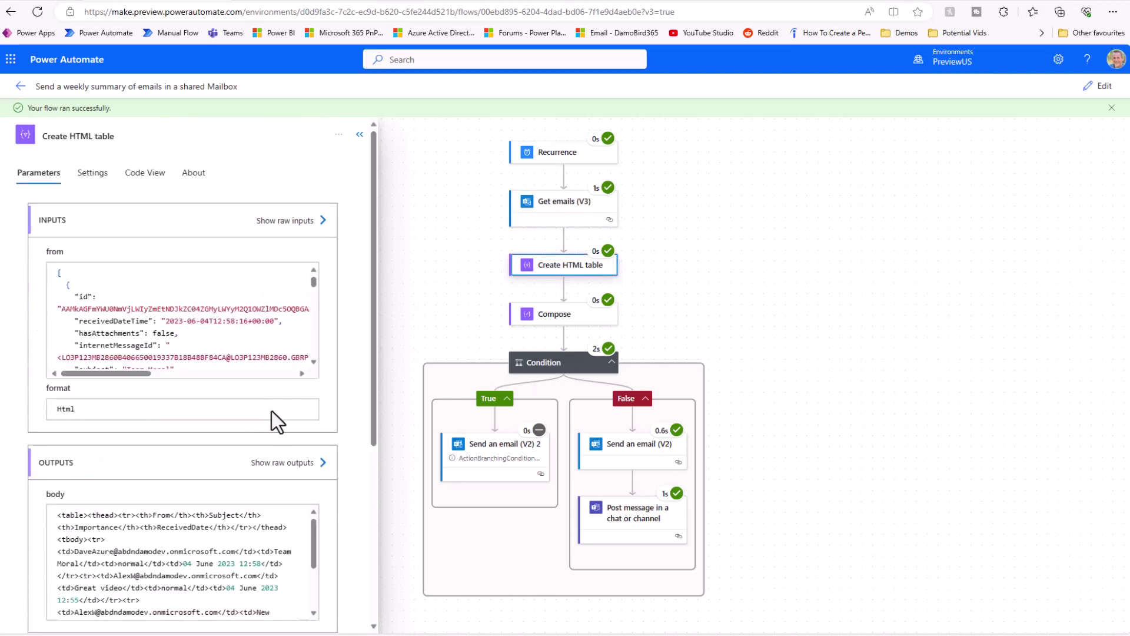
scroll(272, 412, "down", 5)
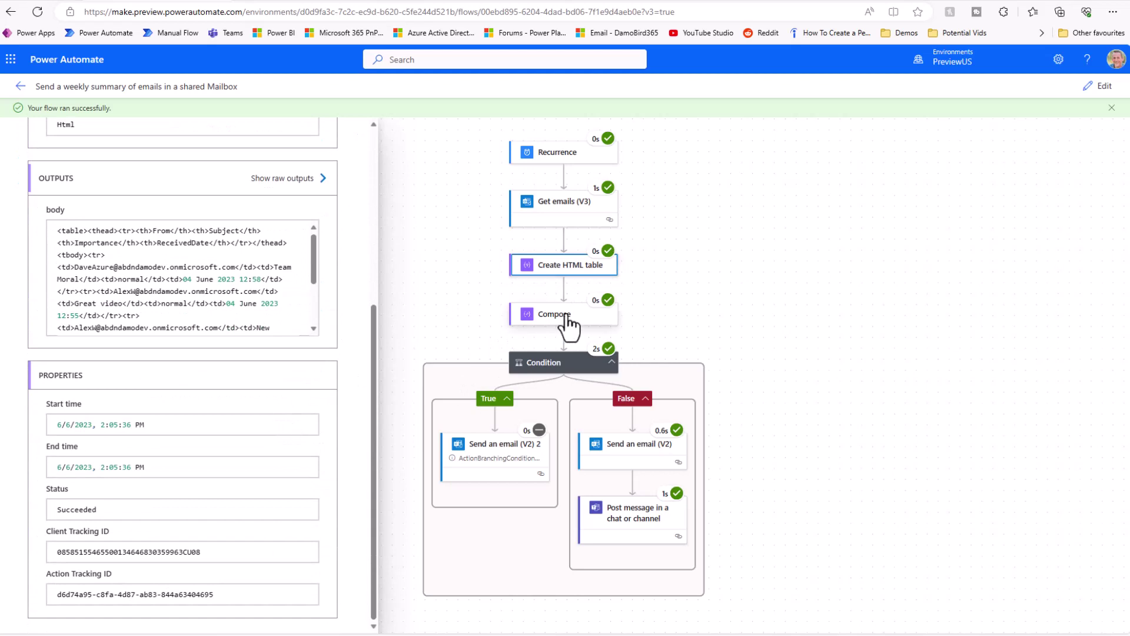
left_click(535, 317)
left_click(546, 362)
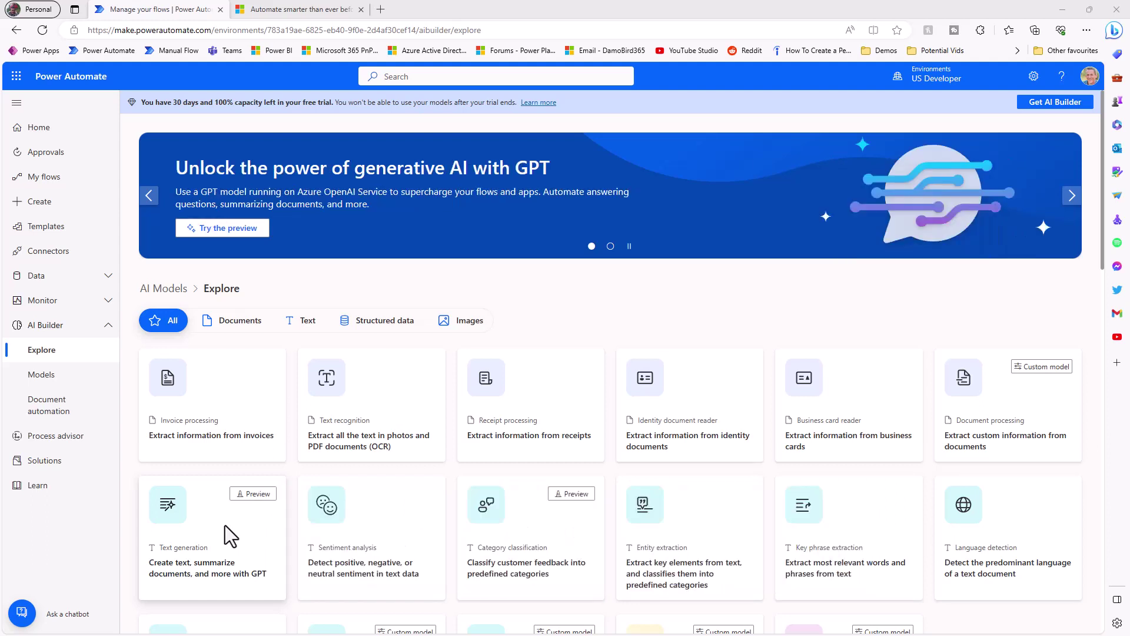
Step: Load the Summarize text template into the GPT text generation model
left_click(260, 536)
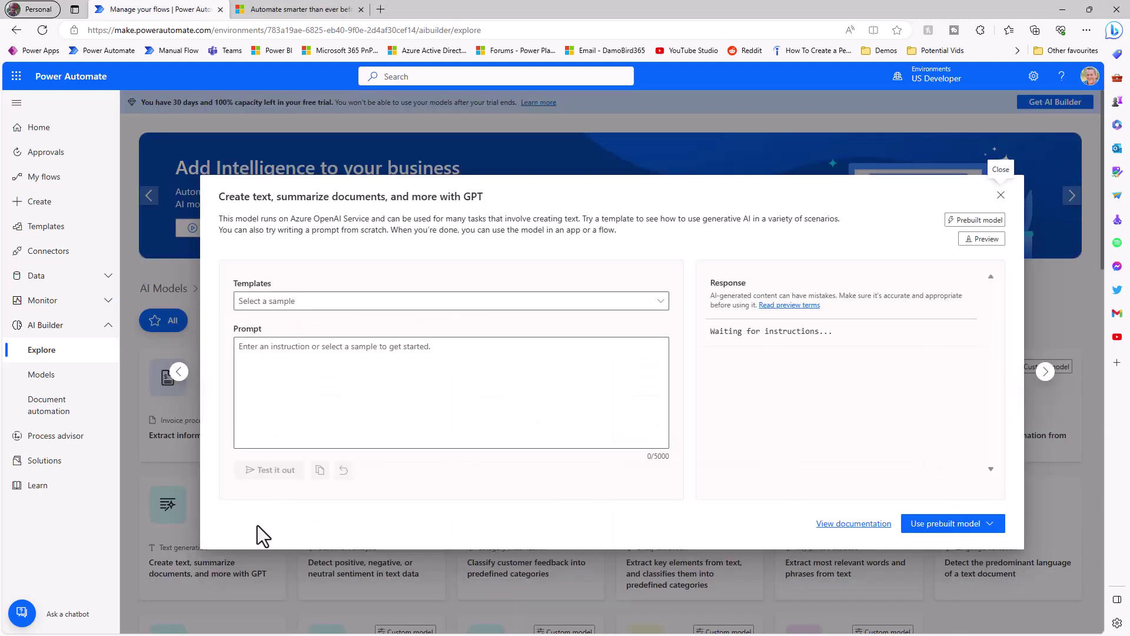
left_click(273, 303)
left_click(287, 322)
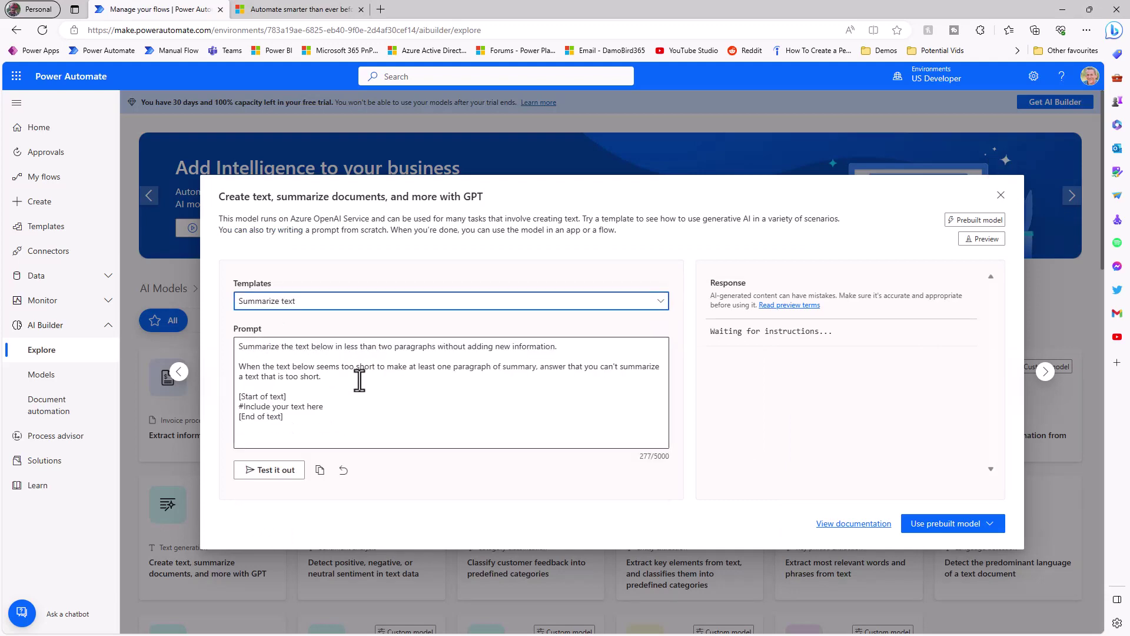
Step: Replace the placeholder with the copied Copilot blog paragraphs and generate the GPT summary
key("ctrl+Tab")
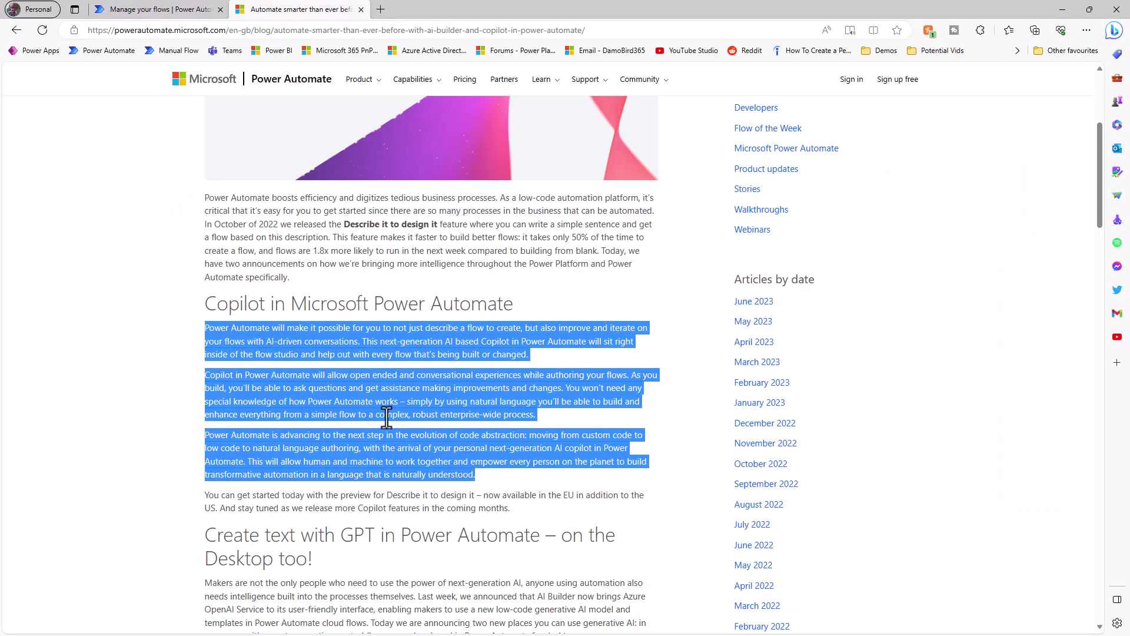
key("ctrl+Tab")
left_click_drag(360, 406, 228, 406)
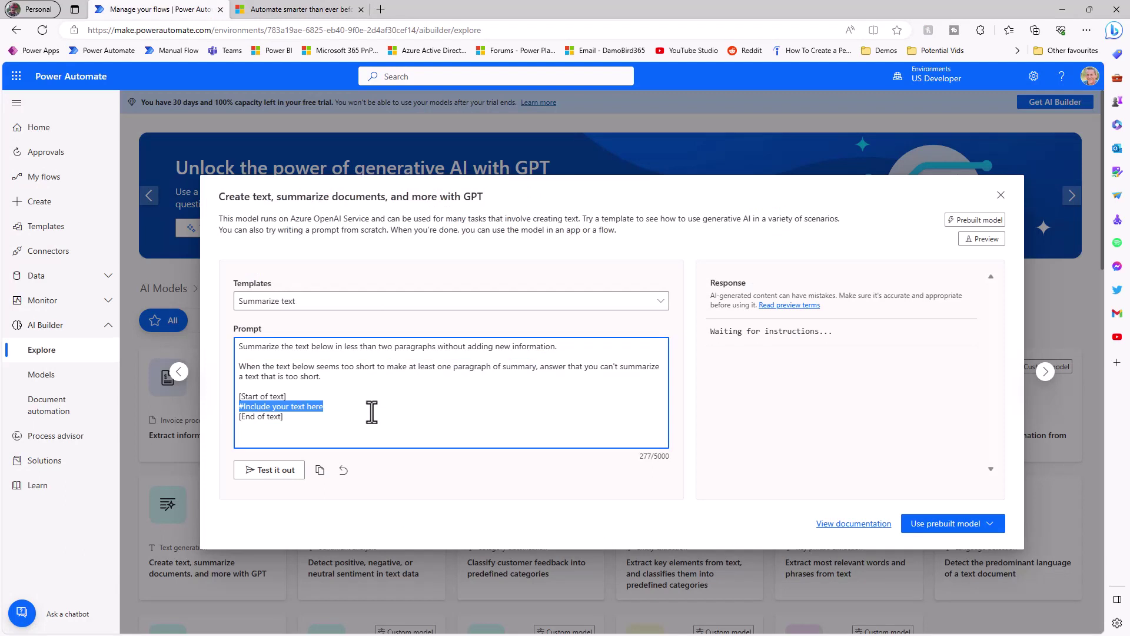
key("ctrl+v")
left_click(282, 474)
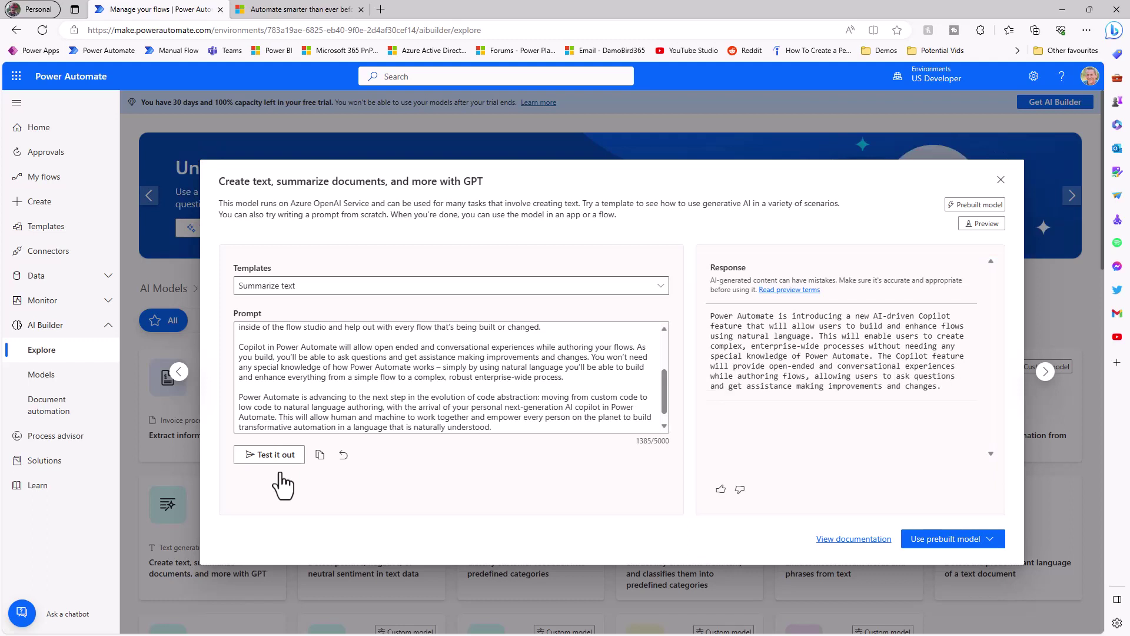
left_click(966, 539)
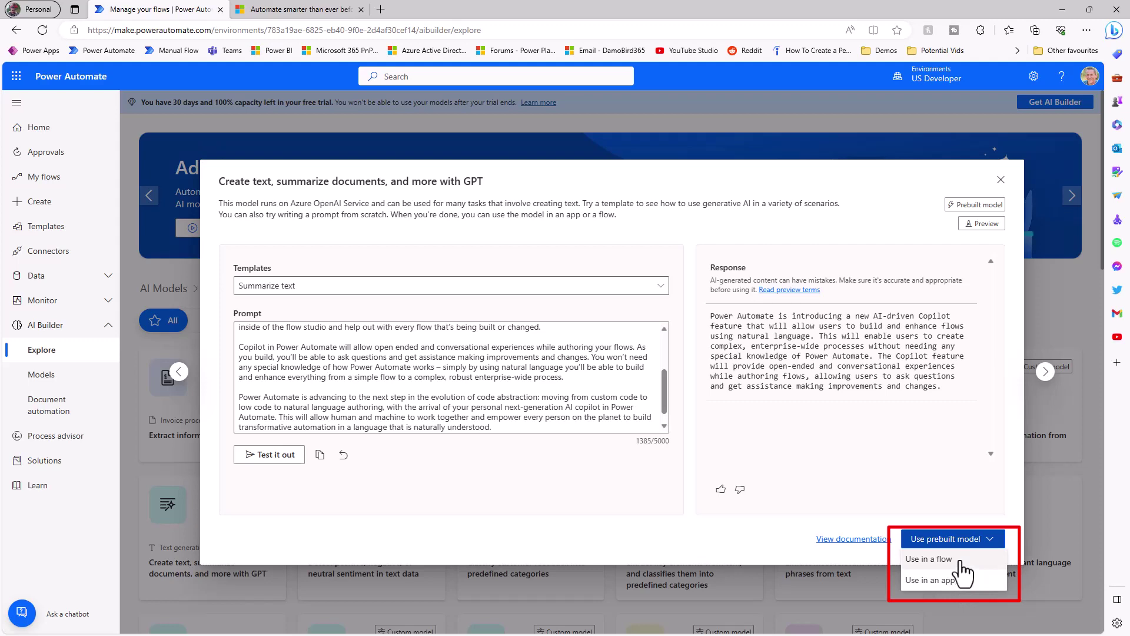
Step: Create a flow from the 'Email the summary of a text using GPT' template
left_click(961, 561)
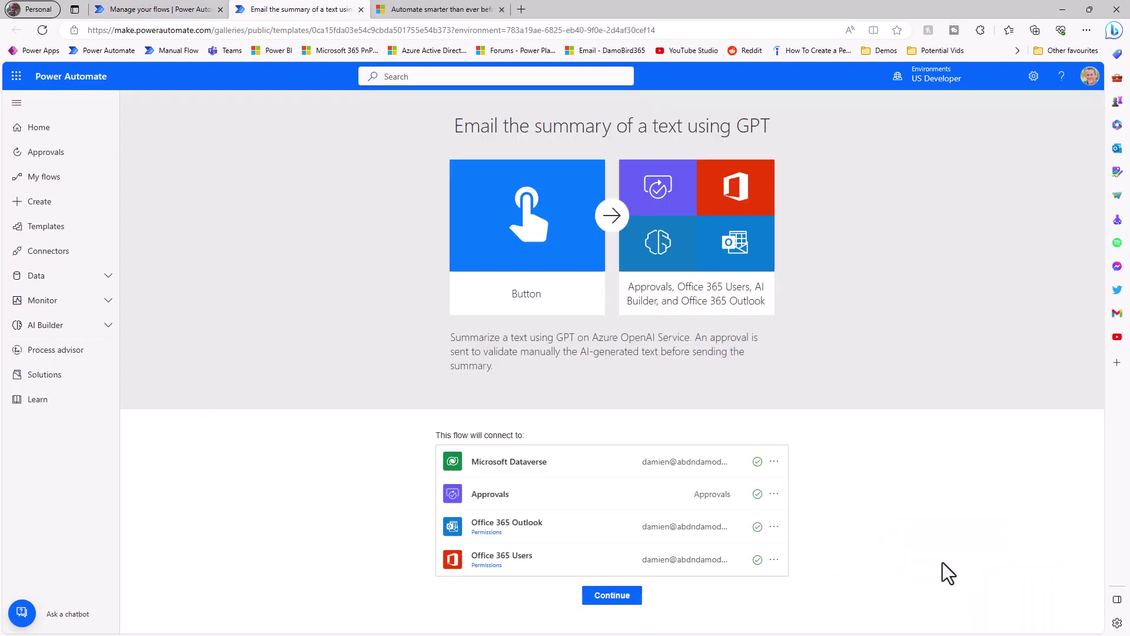
left_click(613, 594)
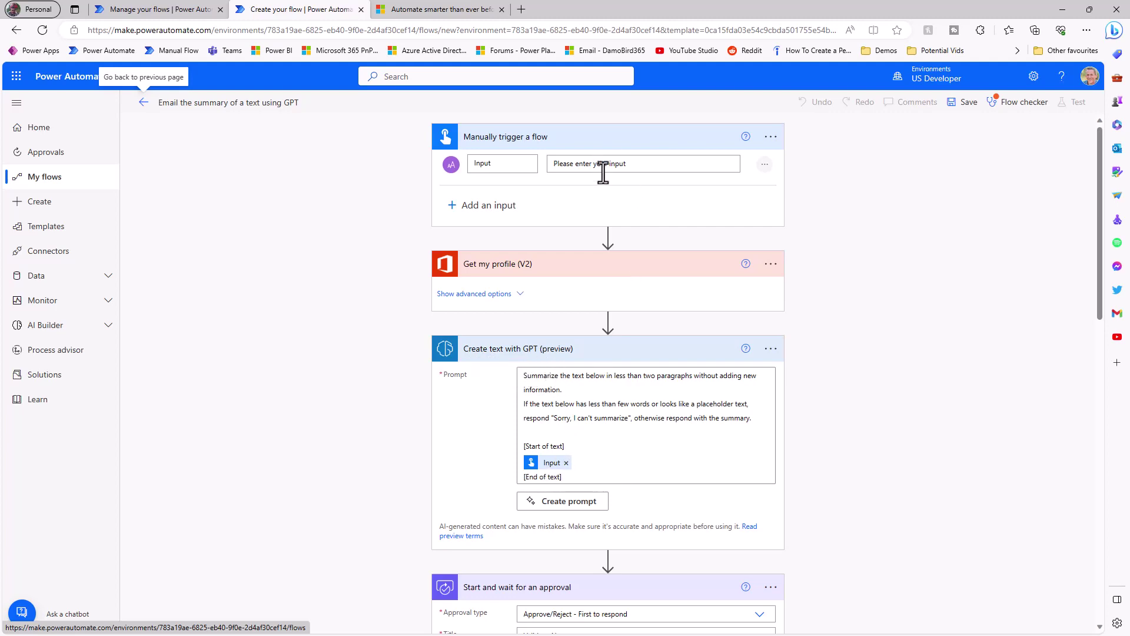
scroll(588, 247, "down", 6)
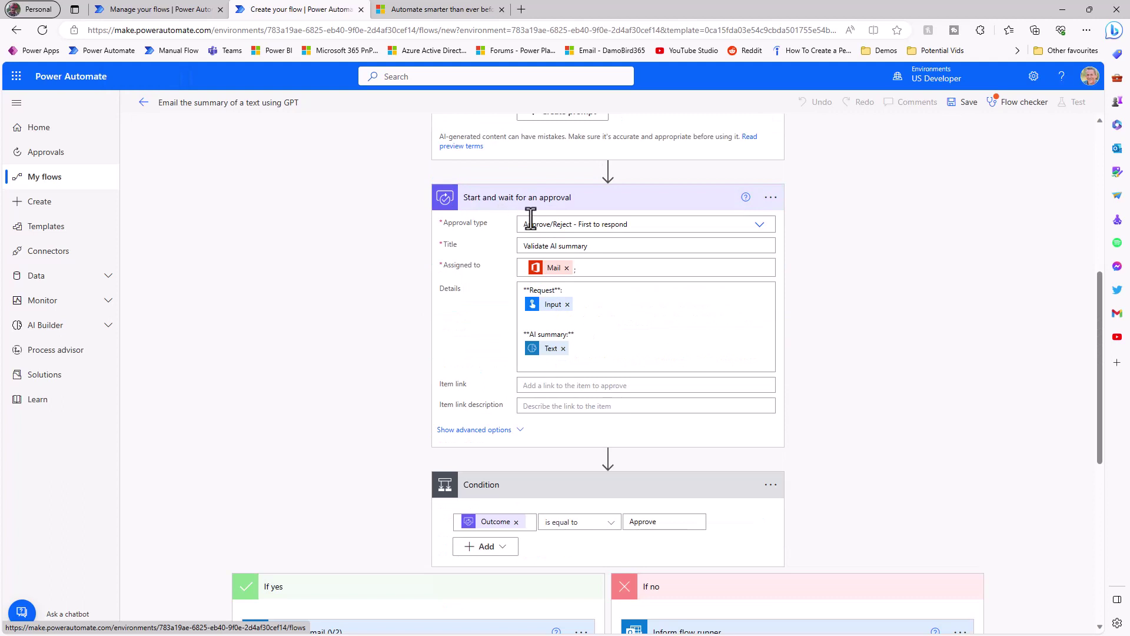
scroll(556, 368, "down", 5)
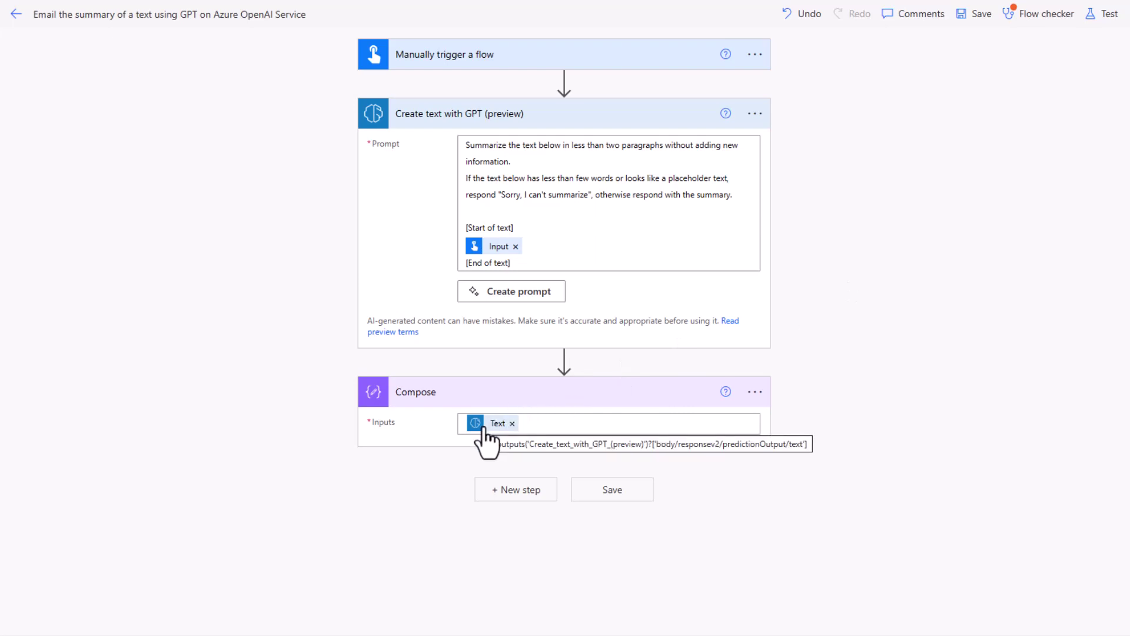
Step: Run a manual test with the blog text as input, then check the Create text with GPT and Compose outputs
left_click(1107, 16)
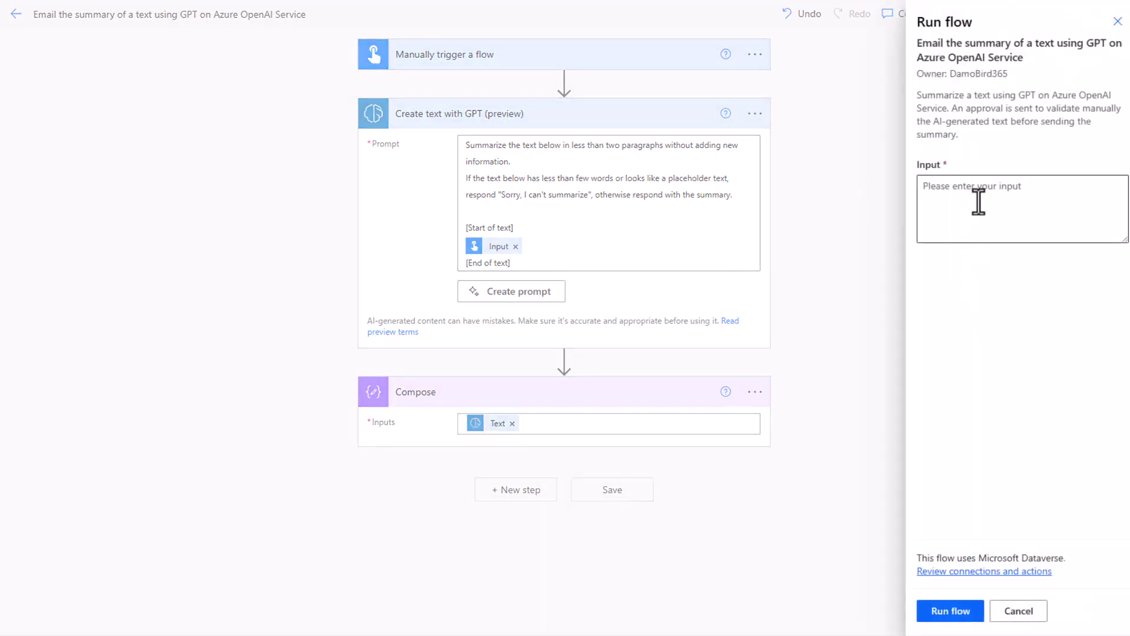
left_click(978, 202)
key("ctrl+v")
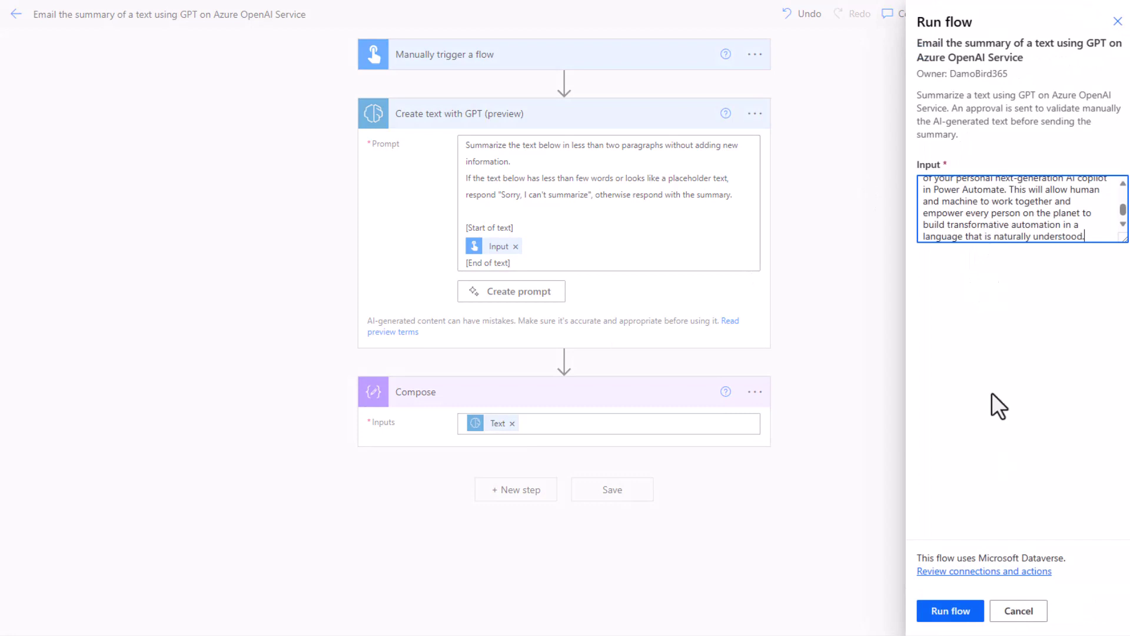
left_click(957, 613)
left_click(943, 612)
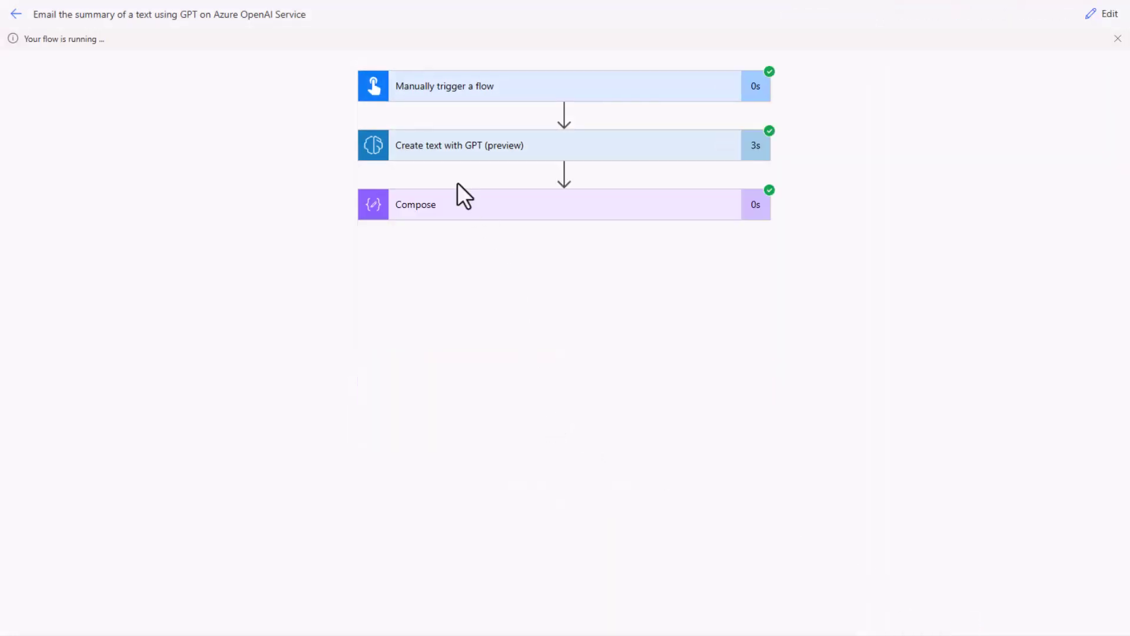
left_click(438, 156)
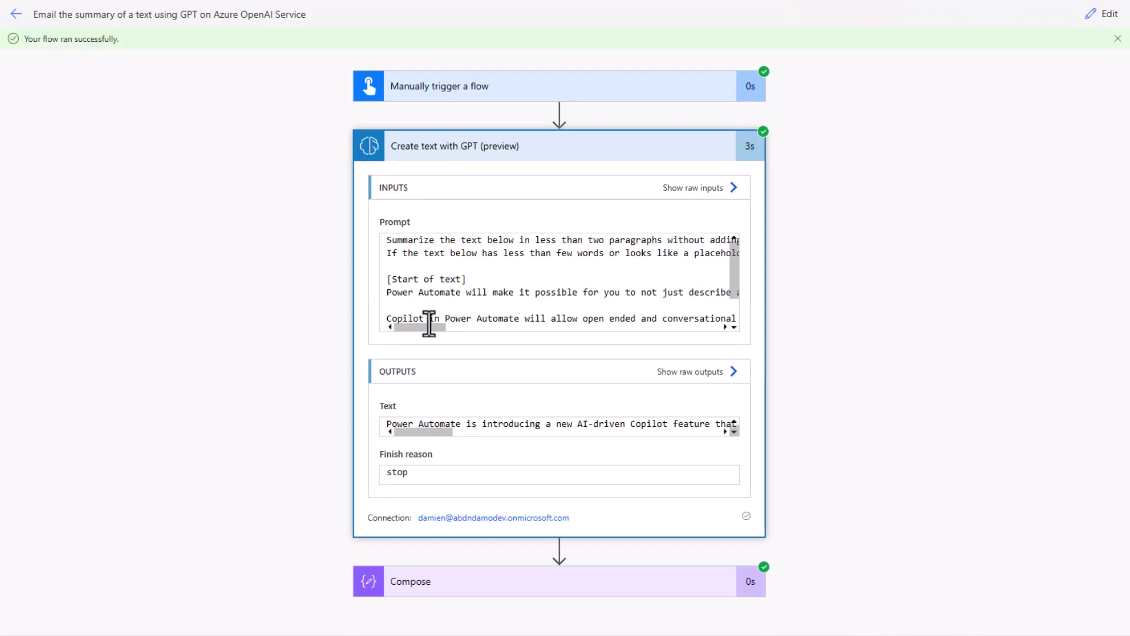
left_click(444, 587)
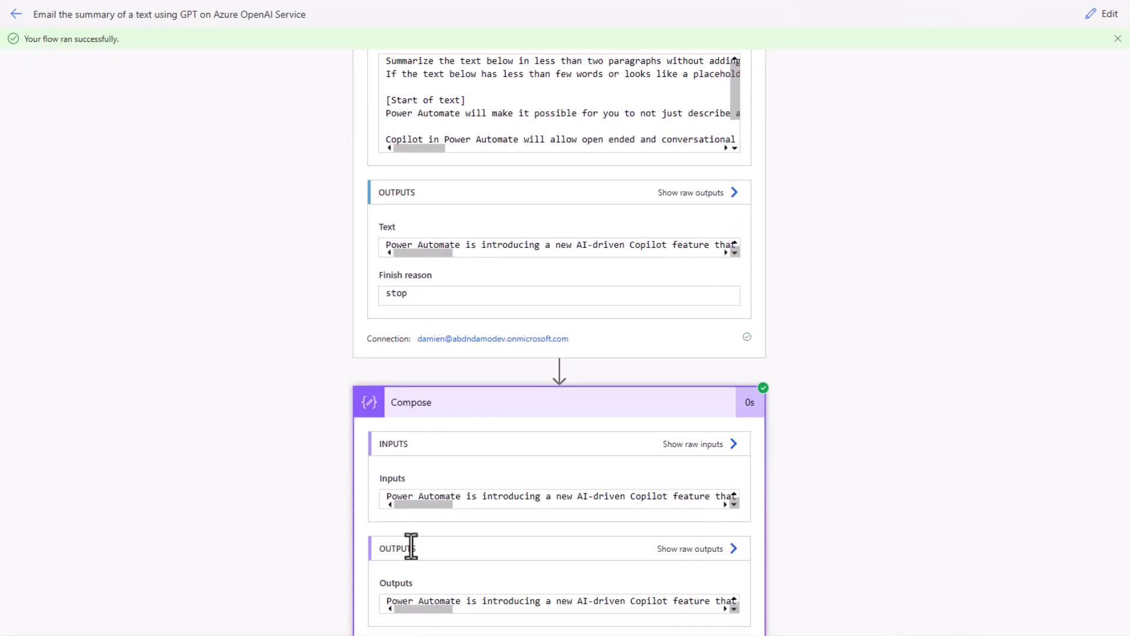